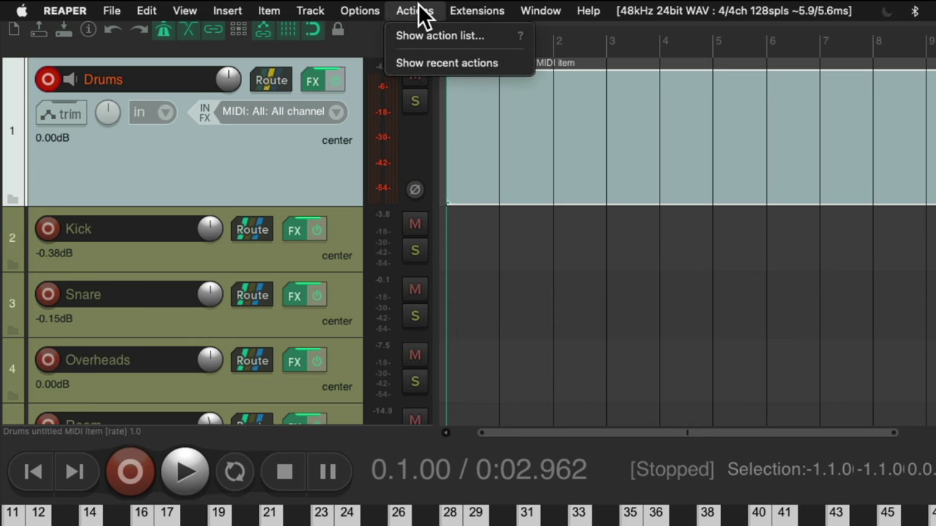
# Find the input quantize actions, enable MIDI input quantize for the selected Drums track and set it to 1/16.
pyautogui.click(392, 36)
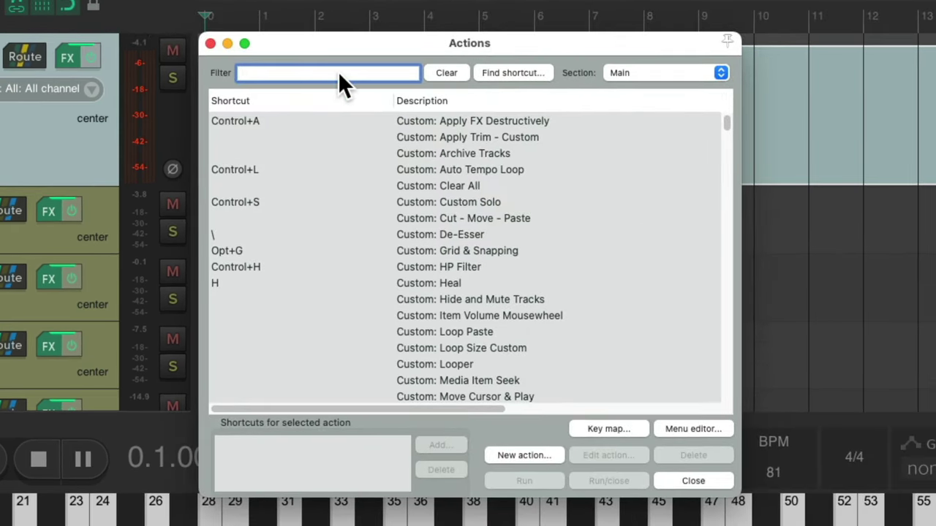
pyautogui.write('input quantize selected')
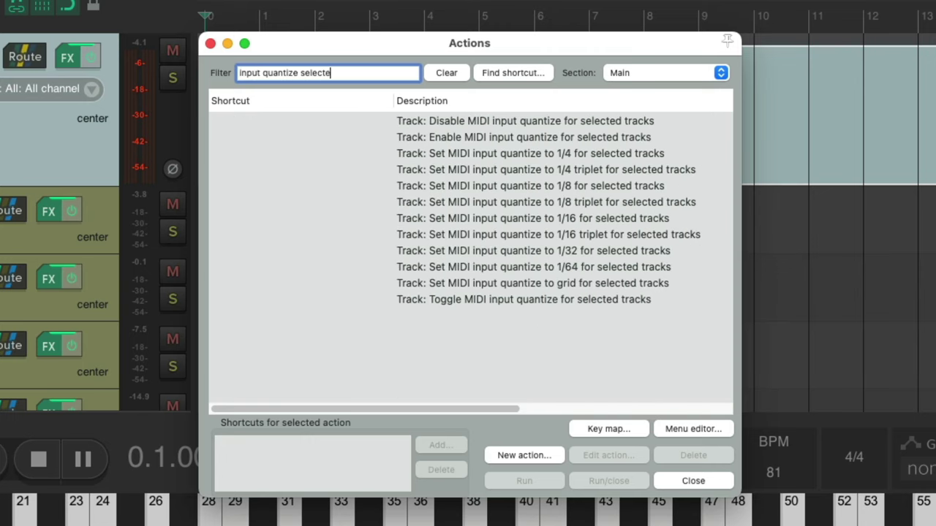
pyautogui.click(454, 137)
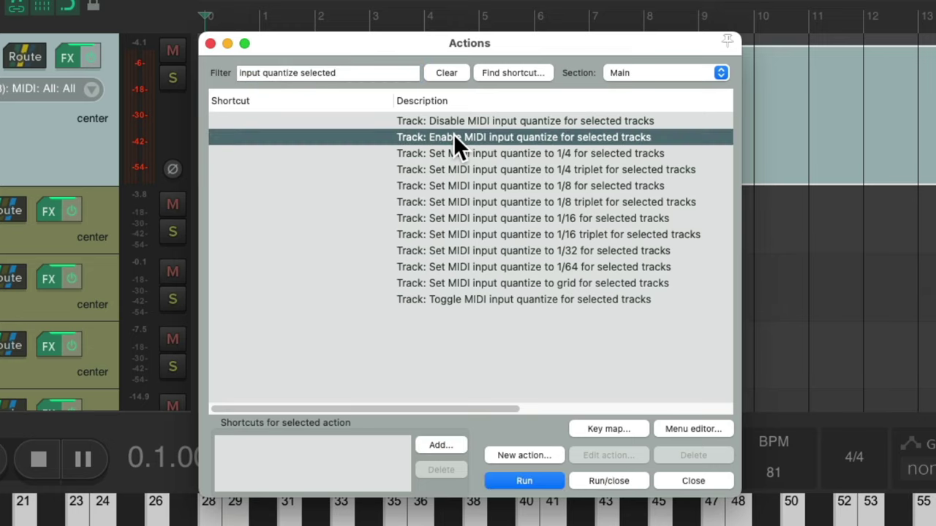
pyautogui.click(518, 218)
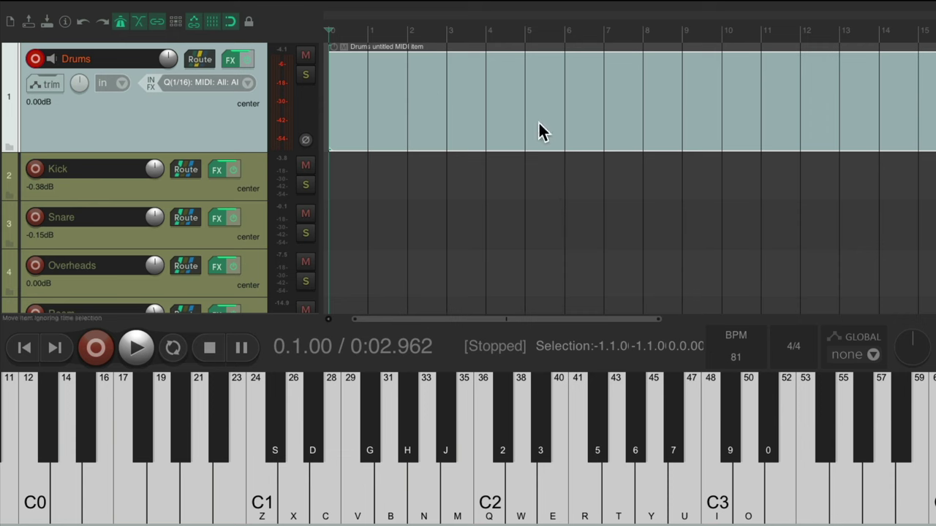
# Open the Drums MIDI item and record a kick, Snare 1 and Snare 2 groove through bar 15, with Floor Tom fills in bars 6 and 10.
pyautogui.doubleClick(431, 95)
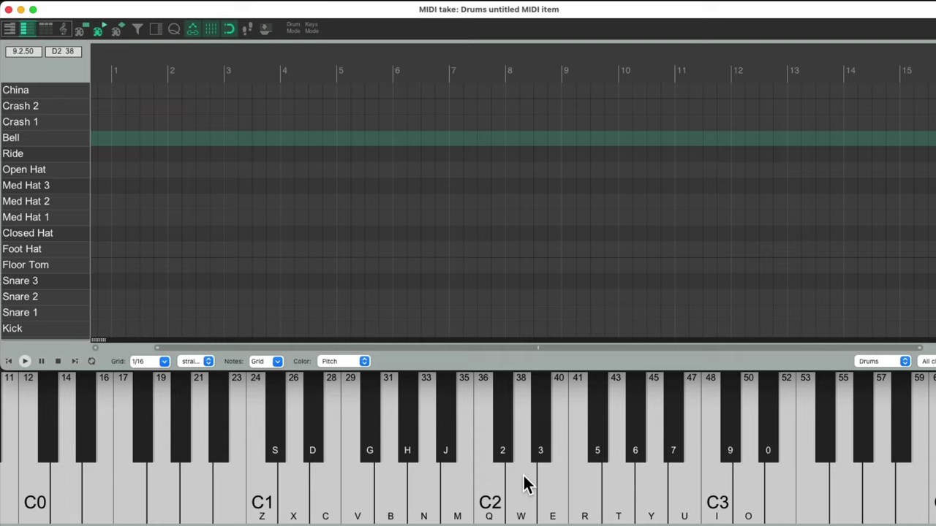
pyautogui.press('space')
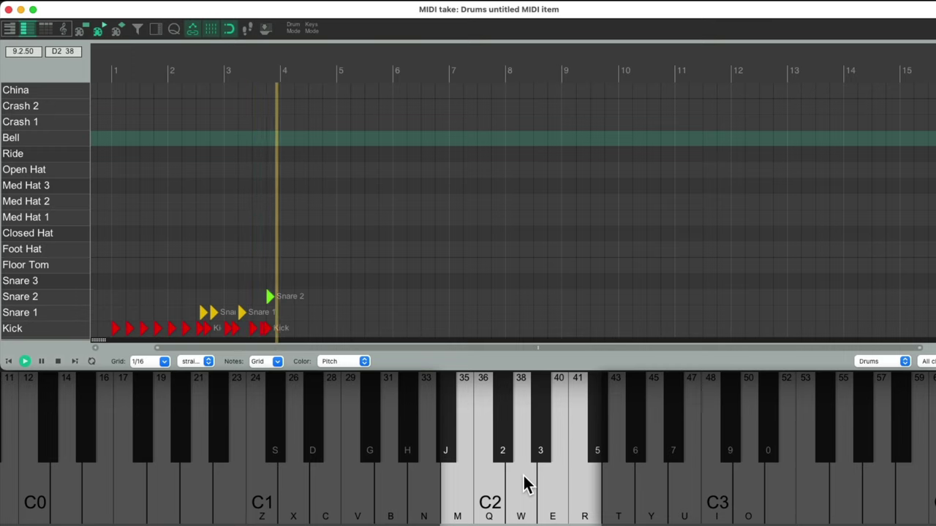
pyautogui.click(524, 476)
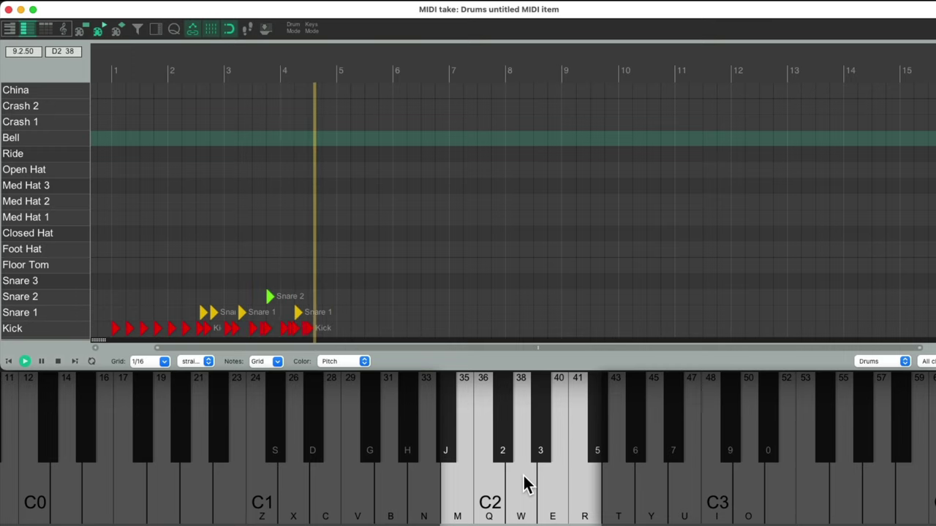
pyautogui.press('q')
pyautogui.press('e')
pyautogui.press('q')
pyautogui.click(524, 476)
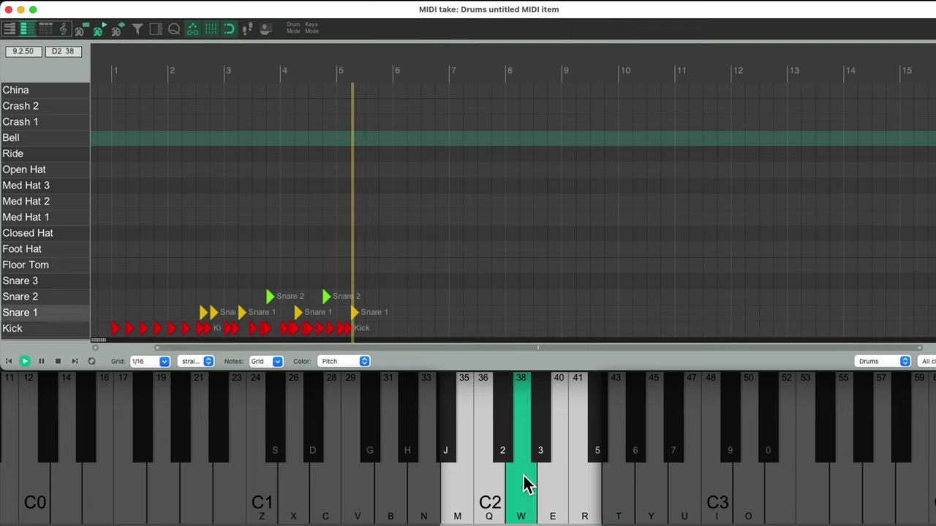
pyautogui.press('e')
pyautogui.press('q')
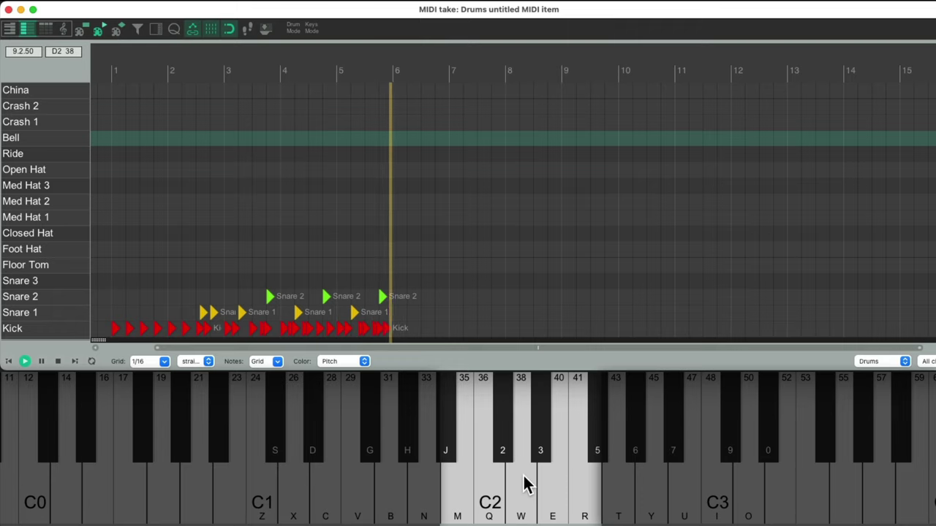
pyautogui.press('q')
pyautogui.click(524, 476)
pyautogui.press('q')
pyautogui.click(524, 476)
pyautogui.press('e')
pyautogui.press('r')
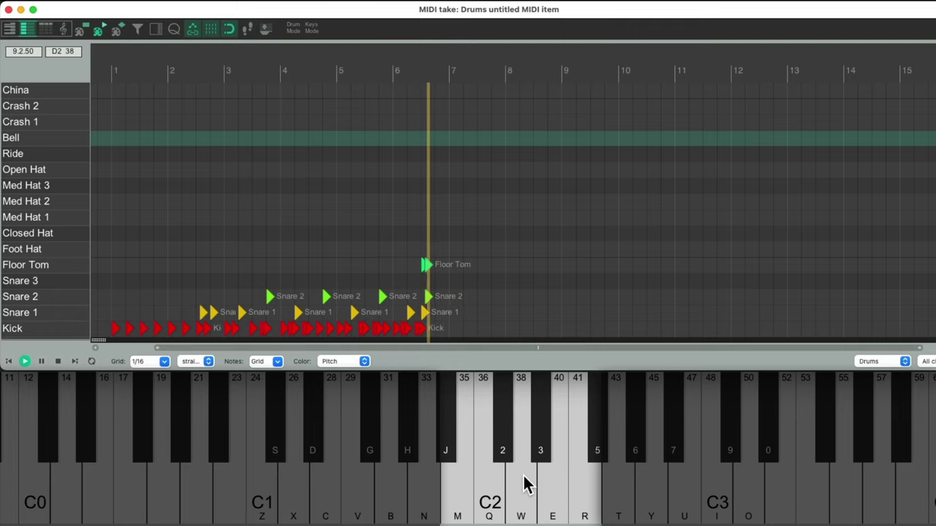
pyautogui.click(523, 476)
pyautogui.press('r')
pyautogui.press('q')
pyautogui.click(523, 476)
pyautogui.press('q')
pyautogui.press('e')
pyautogui.press('q')
pyautogui.press('q')
pyautogui.click(523, 476)
pyautogui.press('q')
pyautogui.press('q')
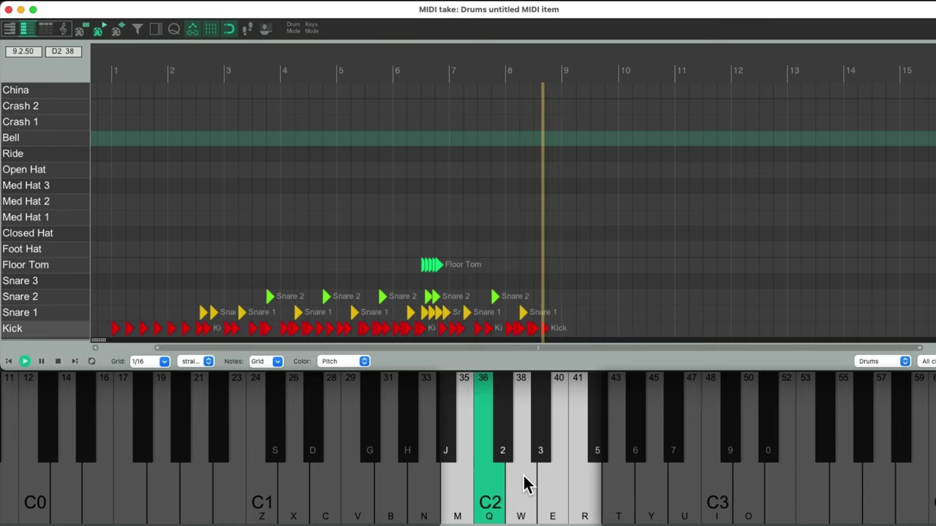
pyautogui.press('e')
pyautogui.press('q')
pyautogui.click(523, 484)
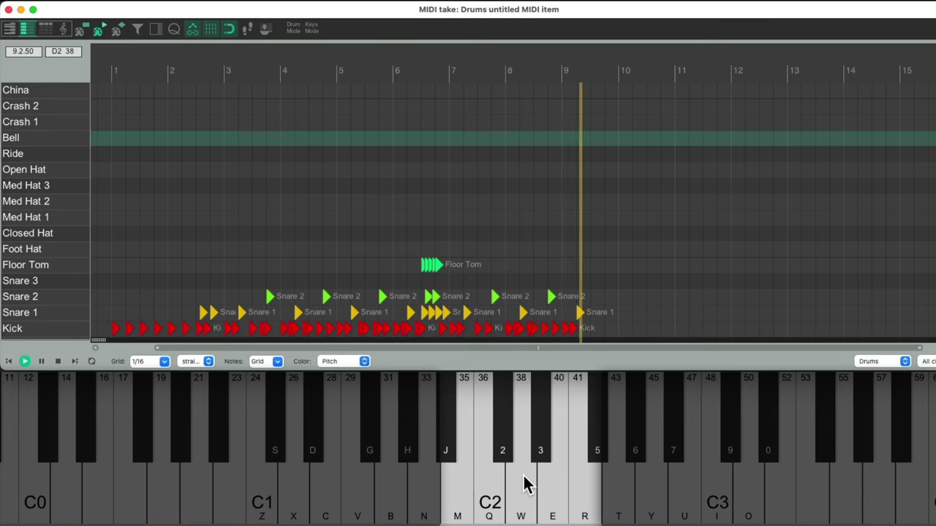
pyautogui.press('q')
pyautogui.press('q')
pyautogui.press('e')
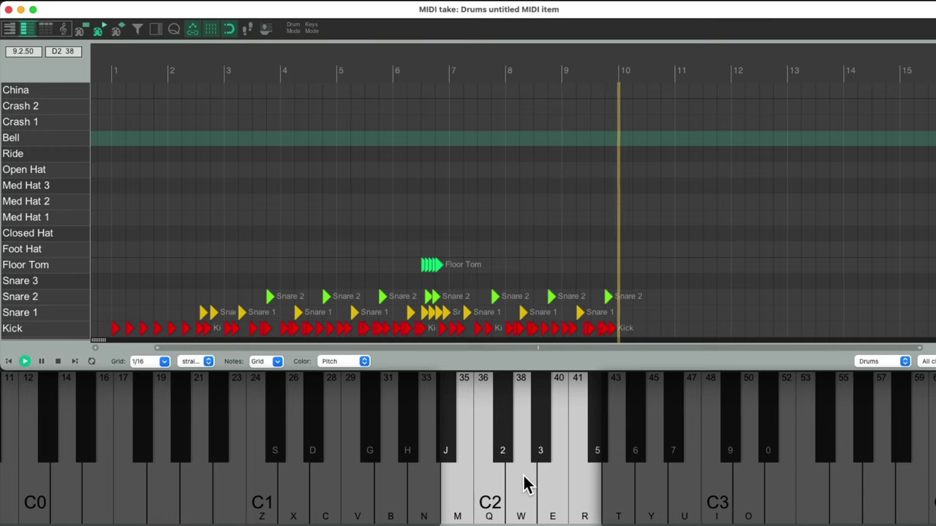
pyautogui.press('q')
pyautogui.click(524, 484)
pyautogui.press('q')
pyautogui.press('e')
pyautogui.press('r')
pyautogui.click(524, 483)
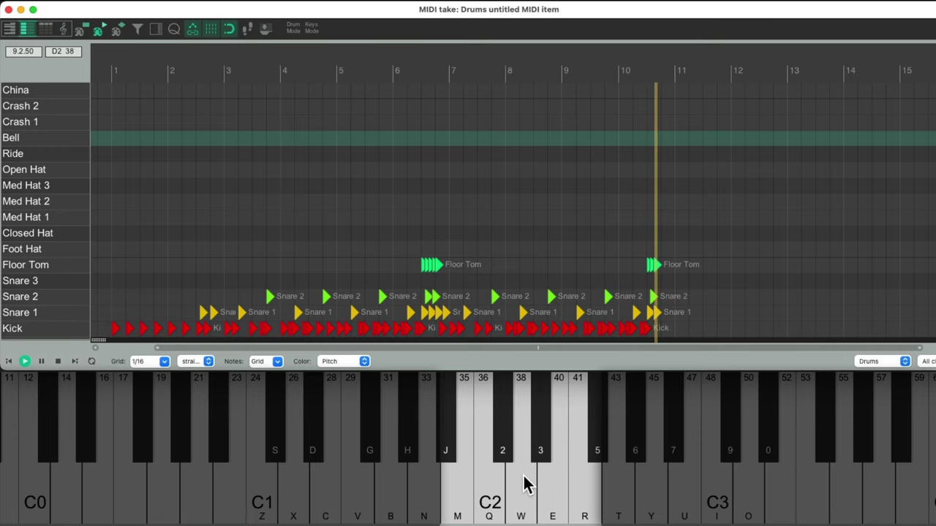
pyautogui.press('q')
pyautogui.click(523, 483)
pyautogui.press('e')
pyautogui.press('q')
pyautogui.press('q')
pyautogui.click(523, 483)
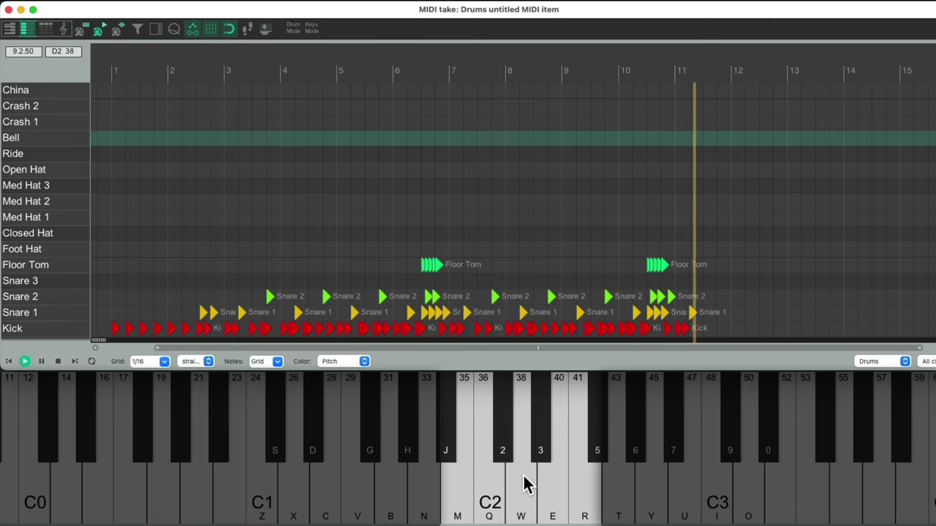
pyautogui.press('q')
pyautogui.press('q')
pyautogui.click(523, 483)
pyautogui.press('q')
pyautogui.click(524, 483)
pyautogui.press('q')
pyautogui.press('e')
pyautogui.press('q')
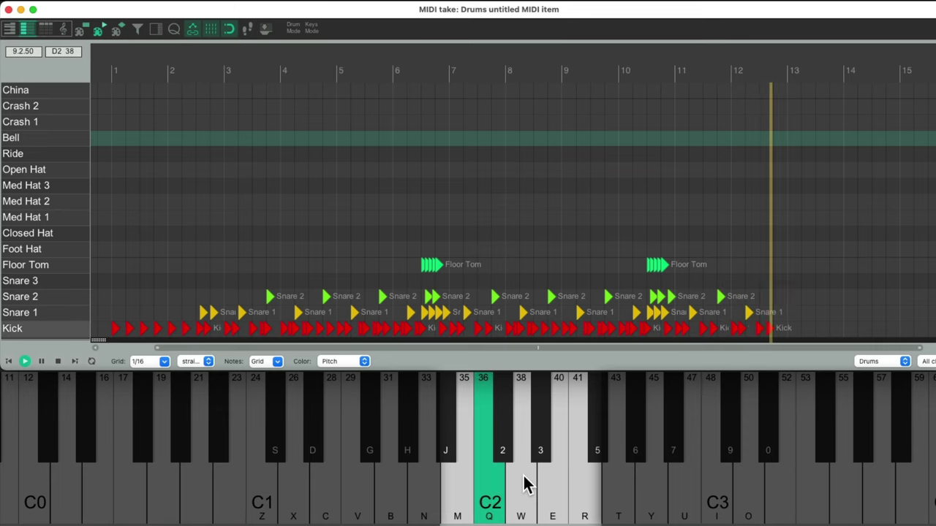
pyautogui.press('q')
pyautogui.click(524, 484)
pyautogui.press('q')
pyautogui.press('e')
pyautogui.press('q')
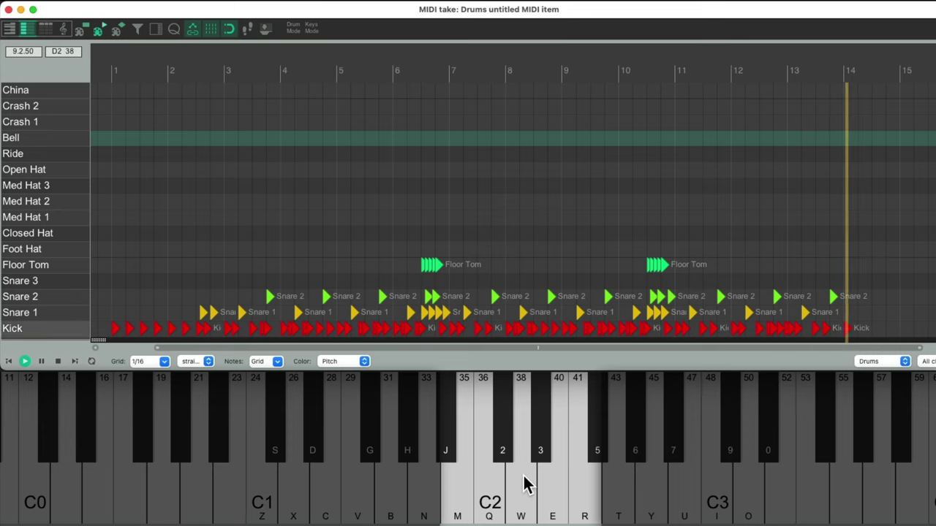
pyautogui.press('q')
pyautogui.click(524, 484)
pyautogui.press('q')
pyautogui.press('e')
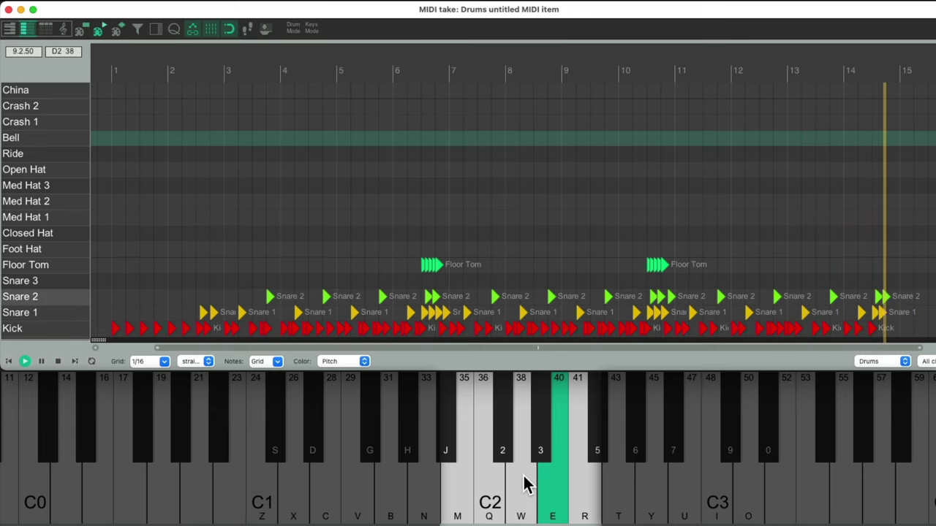
pyautogui.press('3')
pyautogui.click(524, 483)
pyautogui.press('e')
pyautogui.press('q')
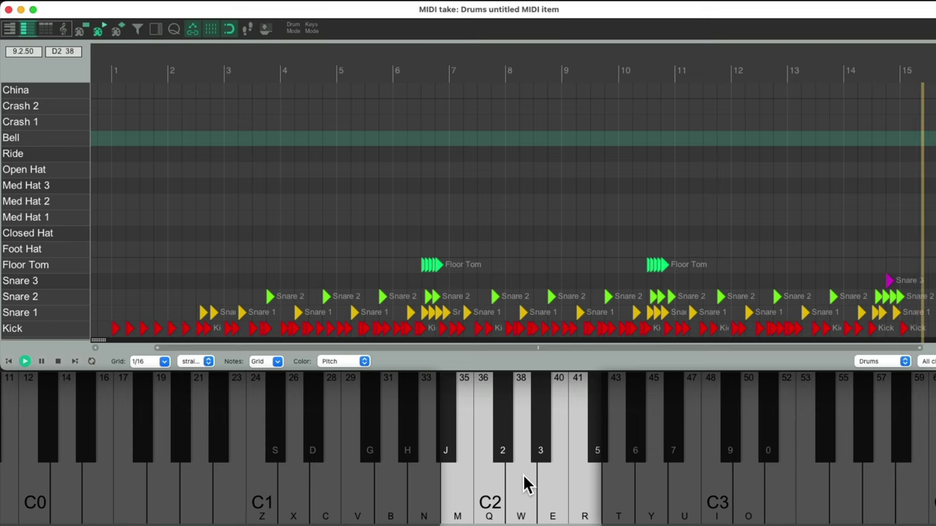
pyautogui.press('space')
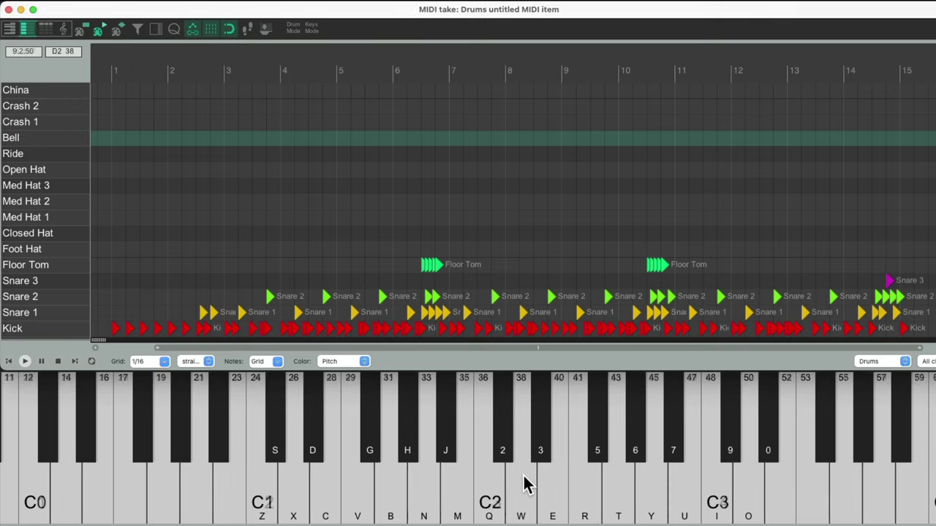
# Shift the virtual keyboard up one octave, enable MIDI input quantize for the Drums track and set it to 1/8.
pyautogui.press('x')
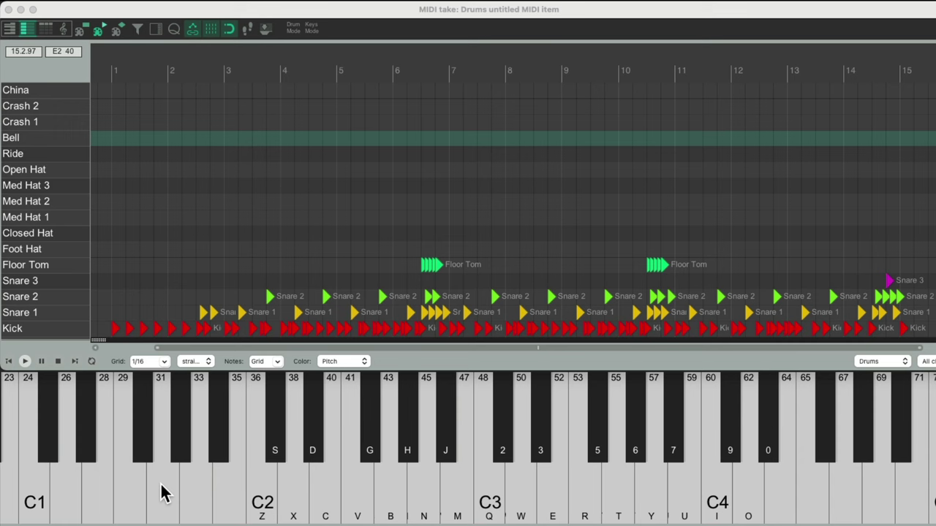
pyautogui.hotkey('shift', '/')
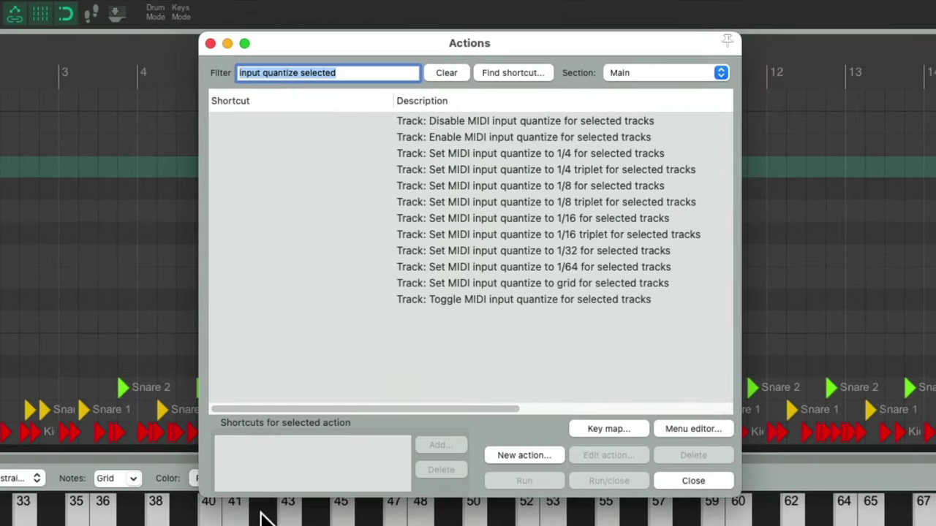
pyautogui.click(540, 137)
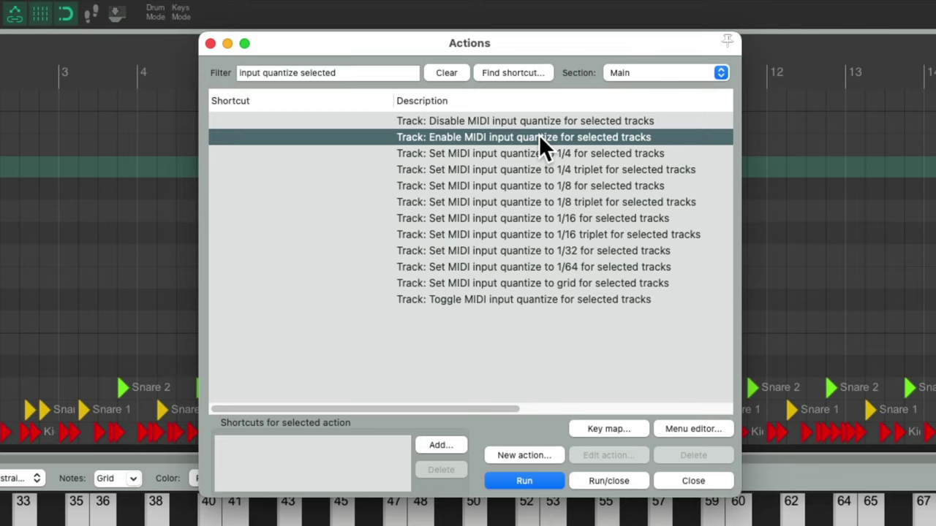
pyautogui.click(589, 187)
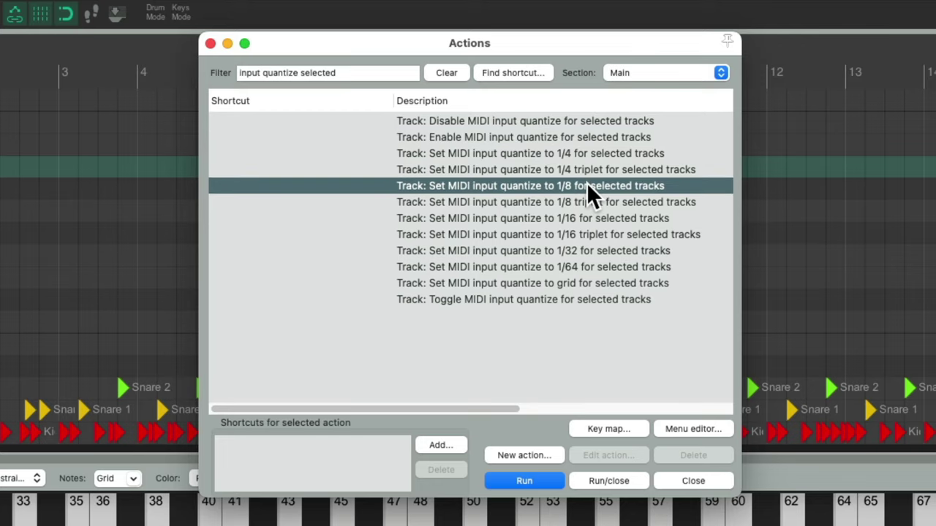
pyautogui.doubleClick(587, 182)
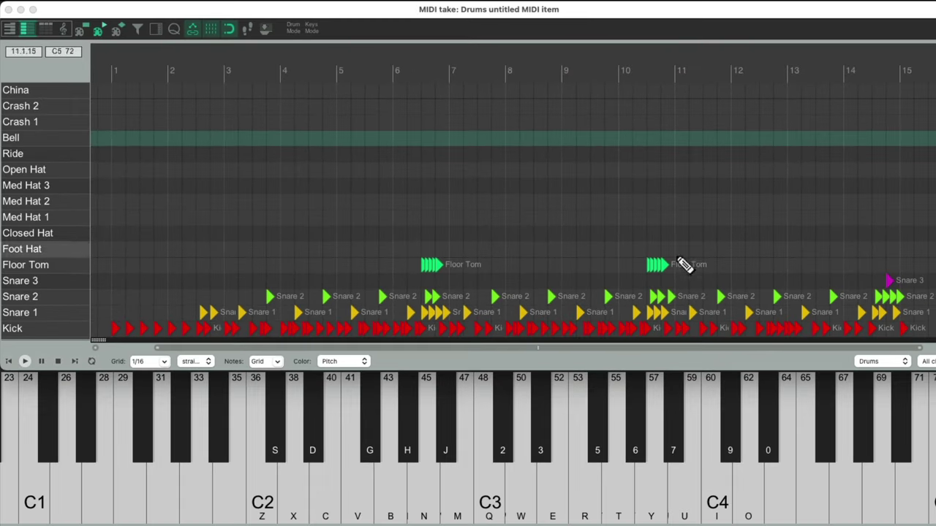
# Overdub paired Crash 1 and Crash 2 accents from bar 3 onward, with China hits at bar 5 and late in bars 10 and 12.
pyautogui.press('space')
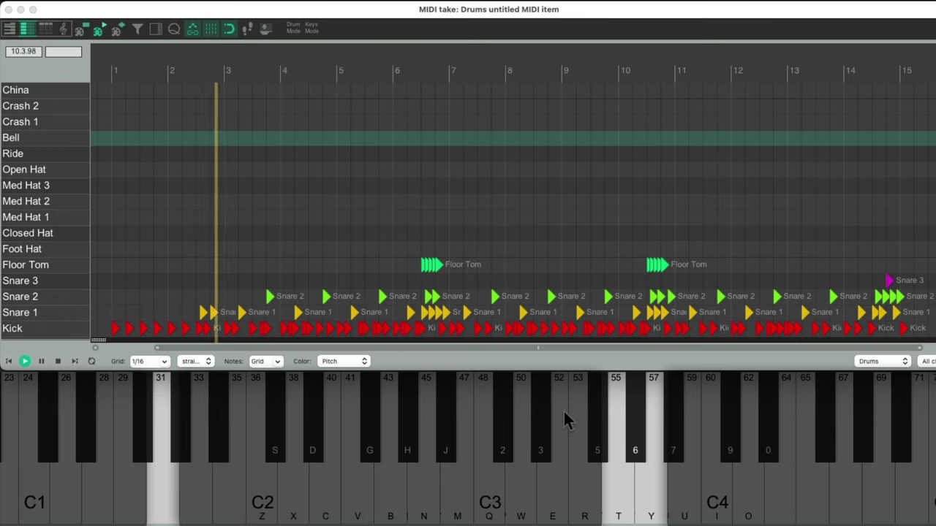
pyautogui.press('t')
pyautogui.press('y')
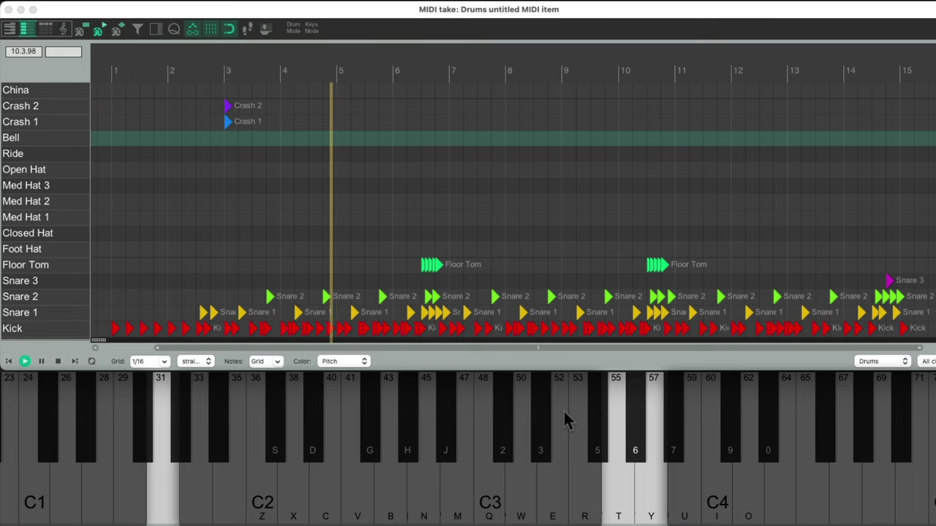
pyautogui.press('e')
pyautogui.press('y')
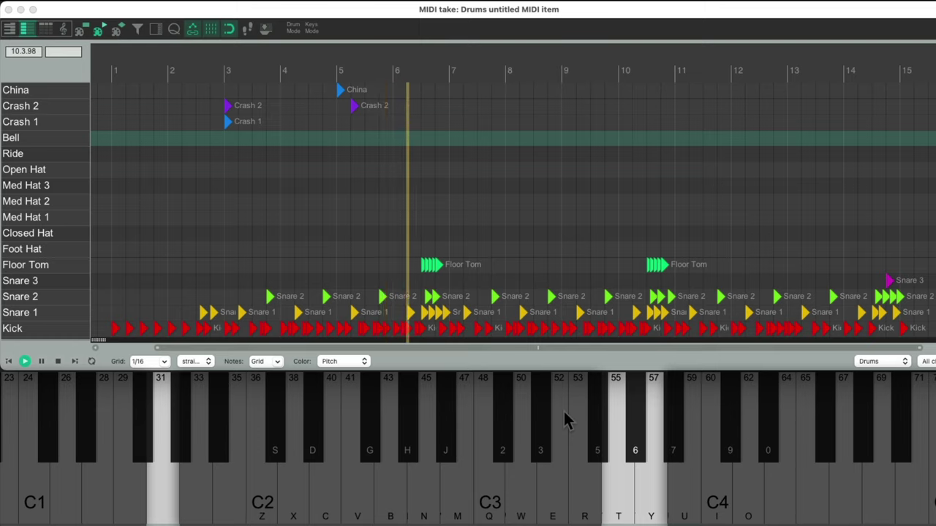
pyautogui.press('y')
pyautogui.press('2')
pyautogui.press('y')
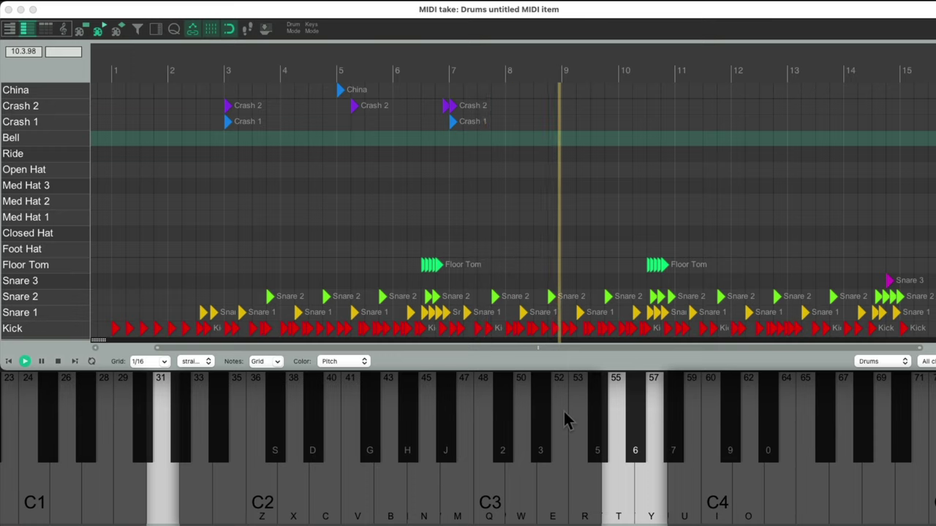
pyautogui.press('y')
pyautogui.press('2')
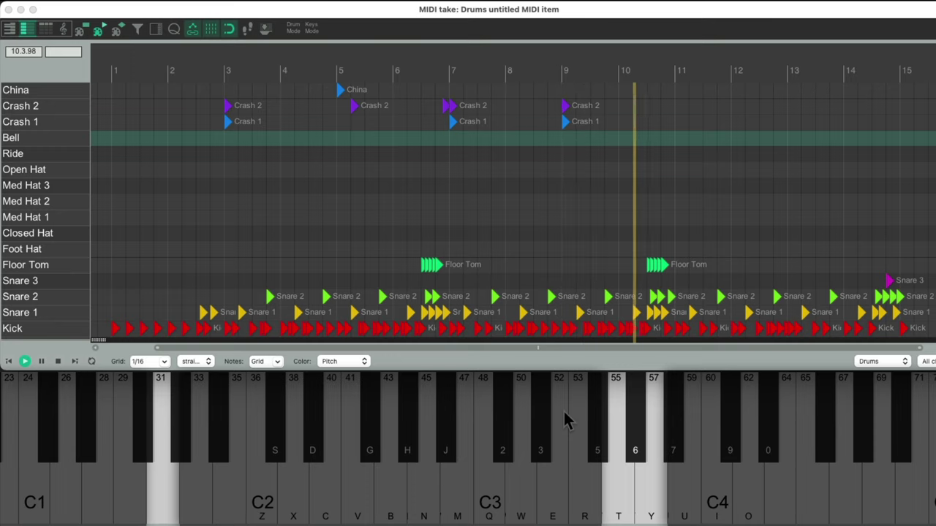
pyautogui.press('e')
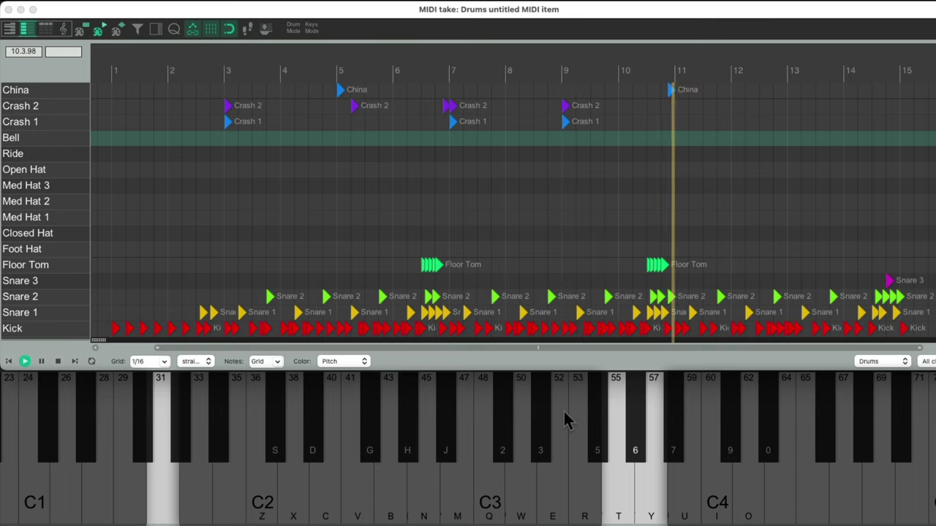
pyautogui.press('y')
pyautogui.press('2')
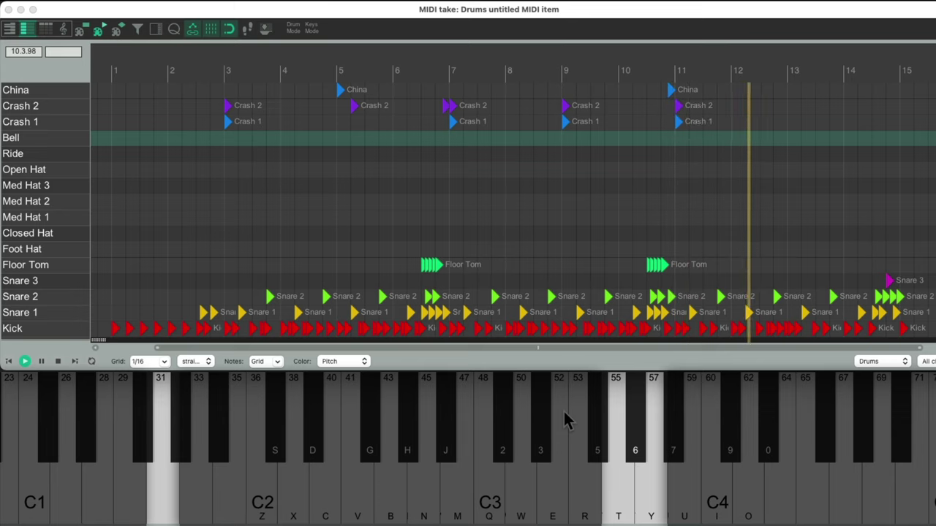
pyautogui.press('e')
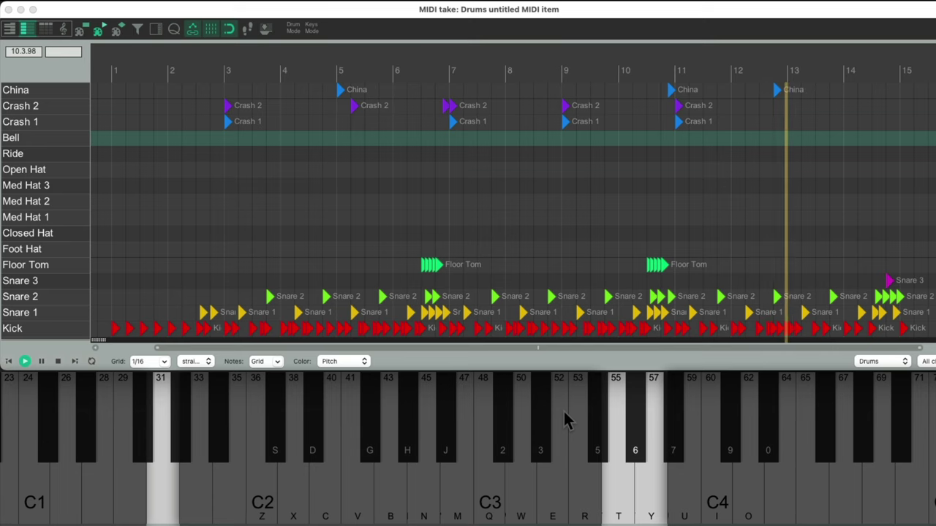
pyautogui.press('y')
pyautogui.press('2')
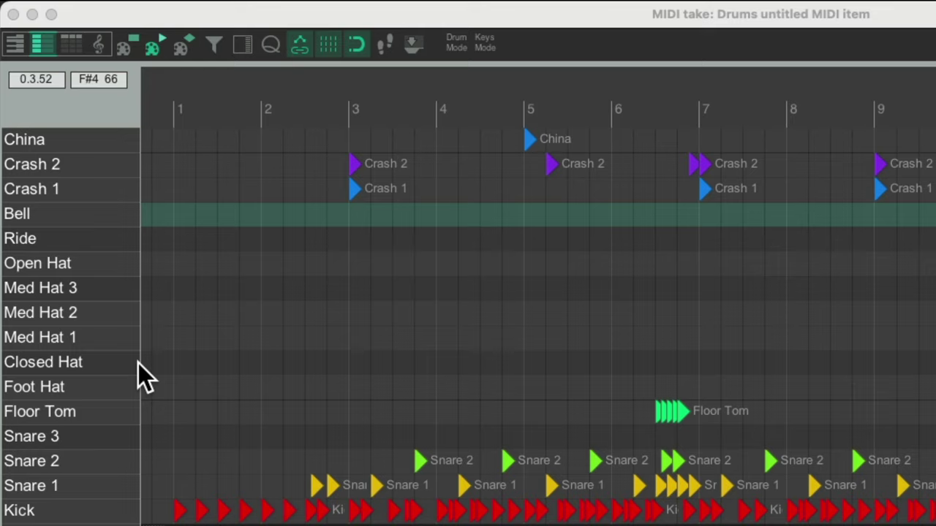
# Audition the Closed Hat, Med Hat 1, Med Hat 2, Med Hat 3 and Open Hat rows in the drum editor.
pyautogui.click(104, 364)
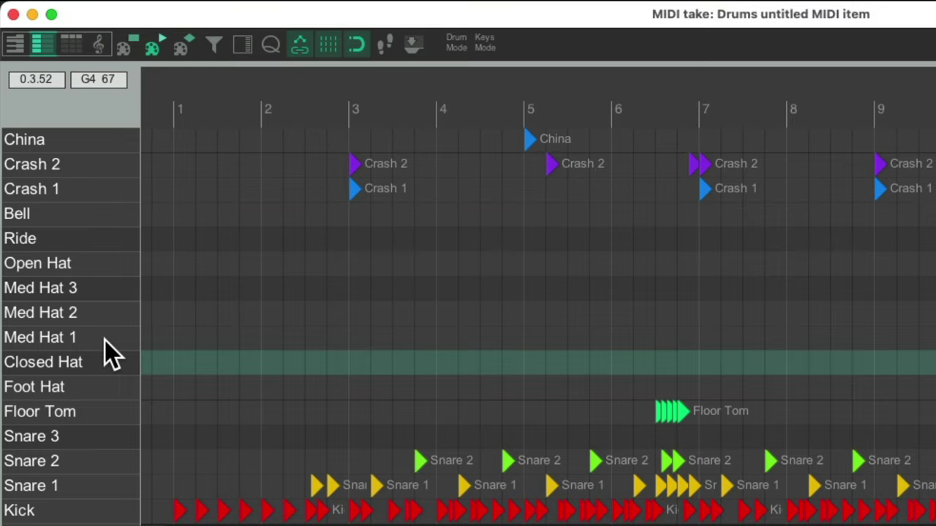
pyautogui.click(105, 340)
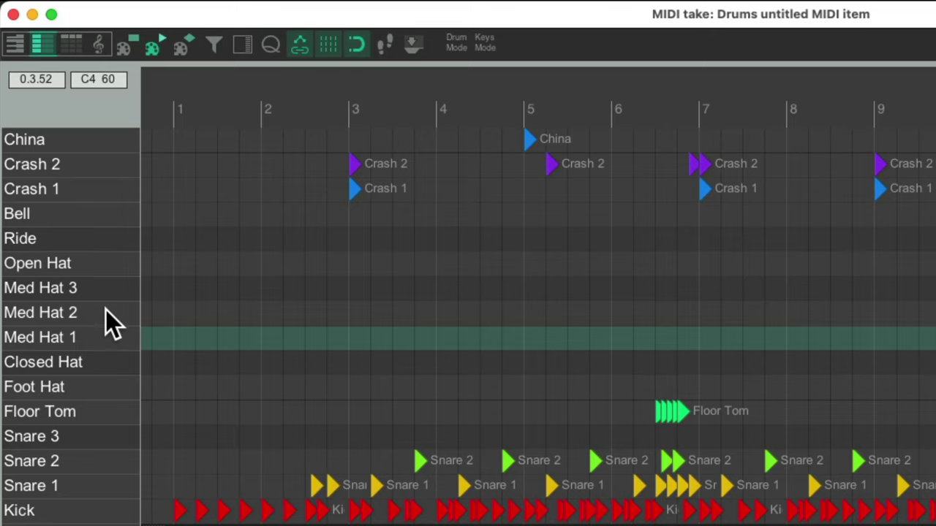
pyautogui.click(105, 310)
pyautogui.click(105, 289)
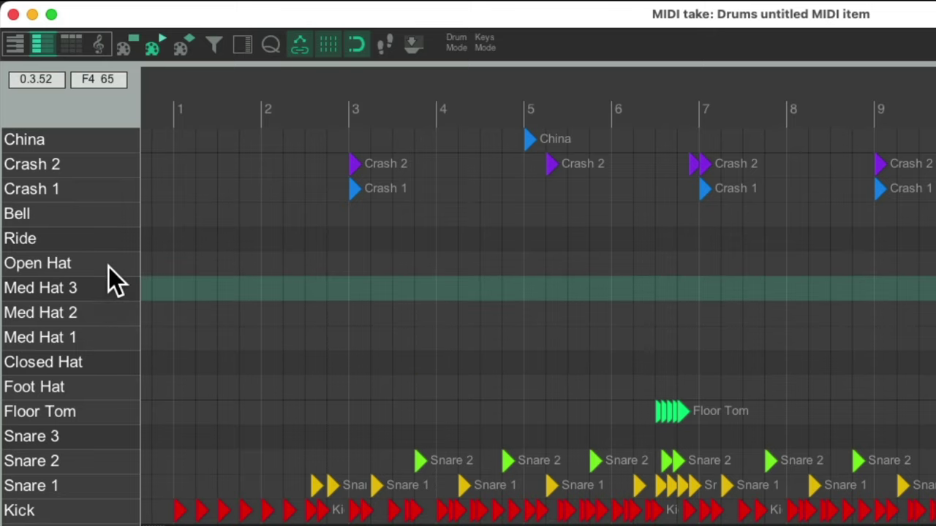
pyautogui.click(108, 267)
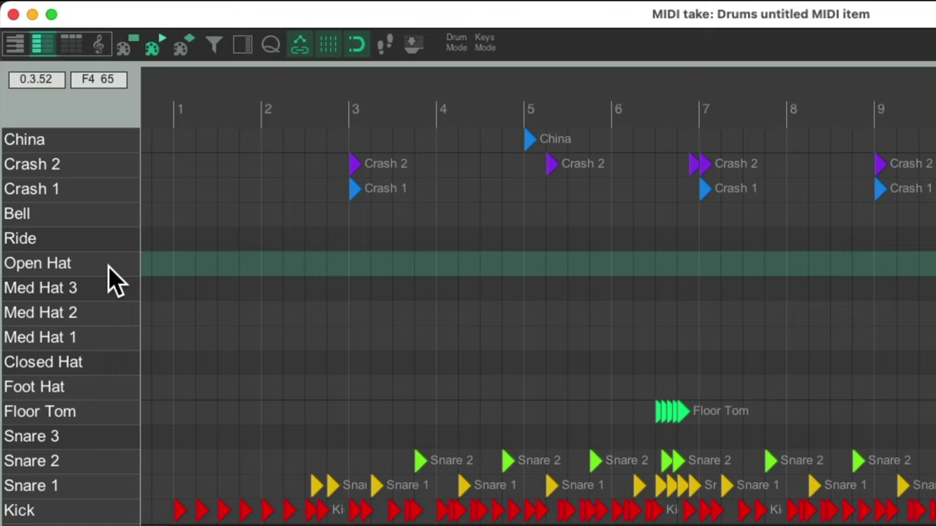
pyautogui.click(113, 286)
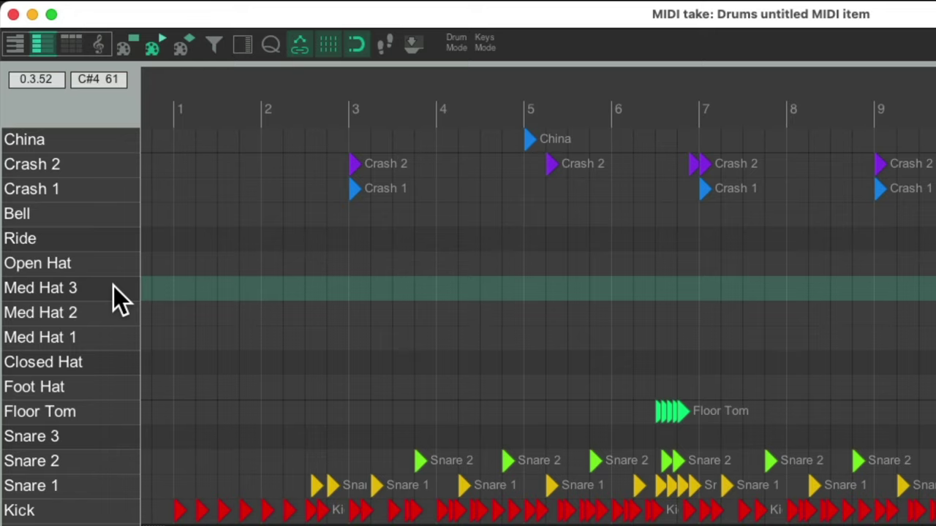
# Enable MIDI input quantize for the selected Drums track and set it to 1/32.
pyautogui.press('?')
pyautogui.click(838, 182)
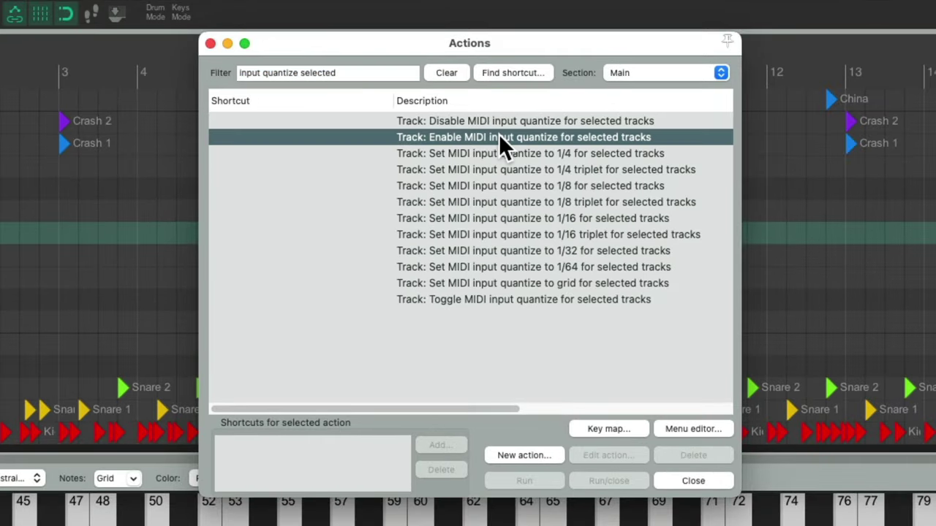
pyautogui.click(621, 250)
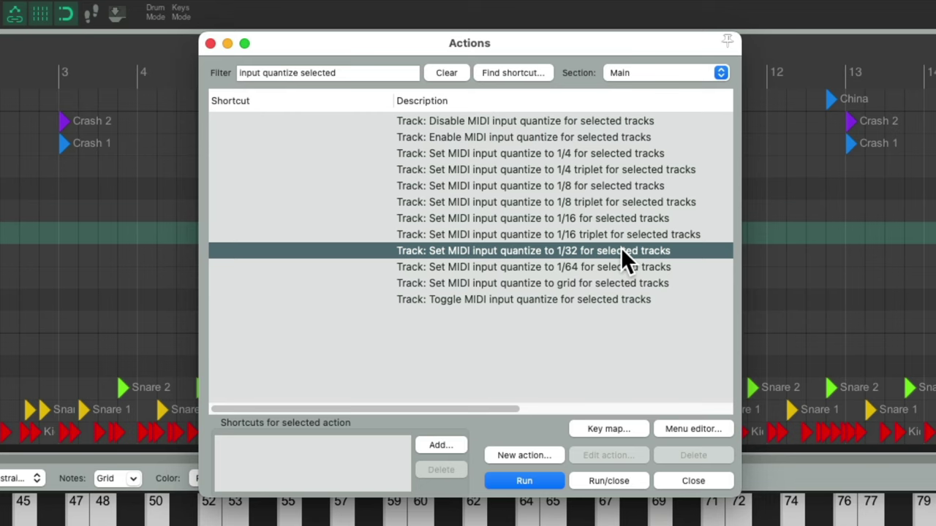
pyautogui.doubleClick(621, 249)
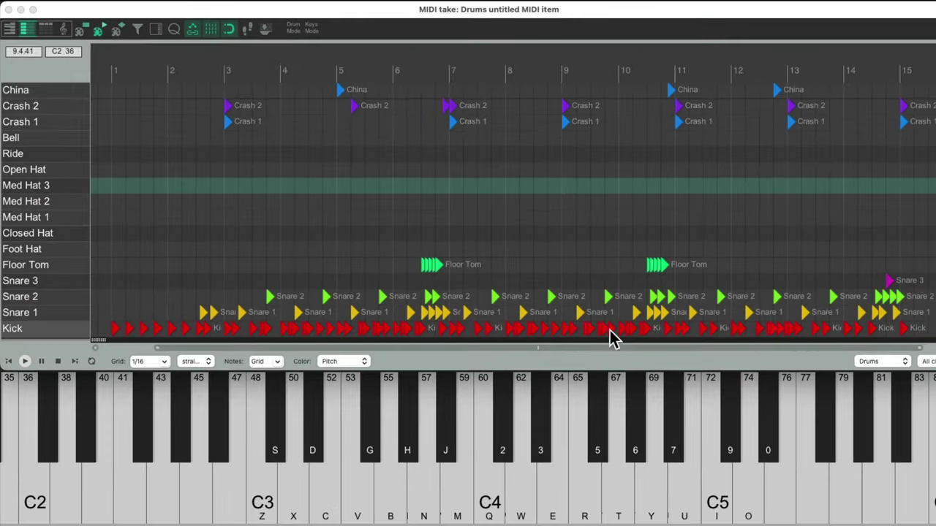
# Overdub hi-hats through bar 10, with steady Foot Hat hits in bar 1 and mixed Med Hat 1, 2 and 3 hits with Open Hat accents from bar 2.
pyautogui.press('space')
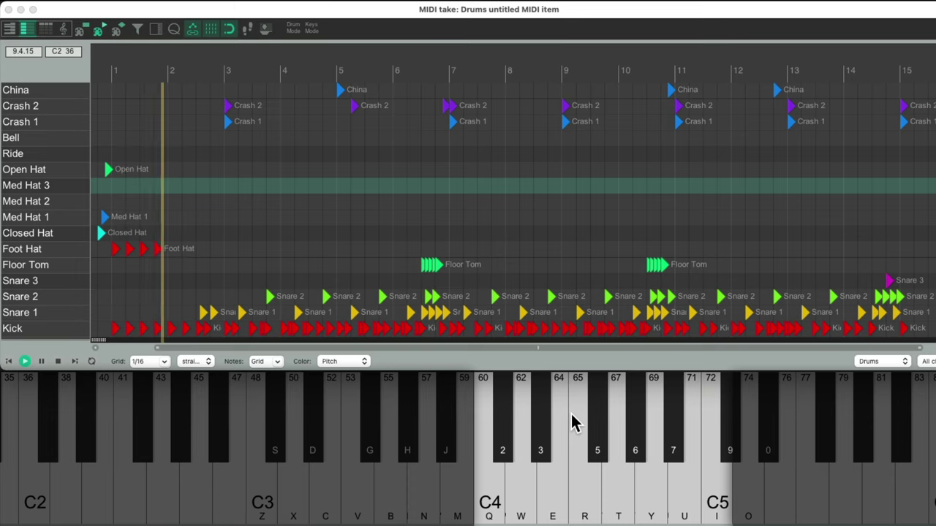
pyautogui.click(574, 423)
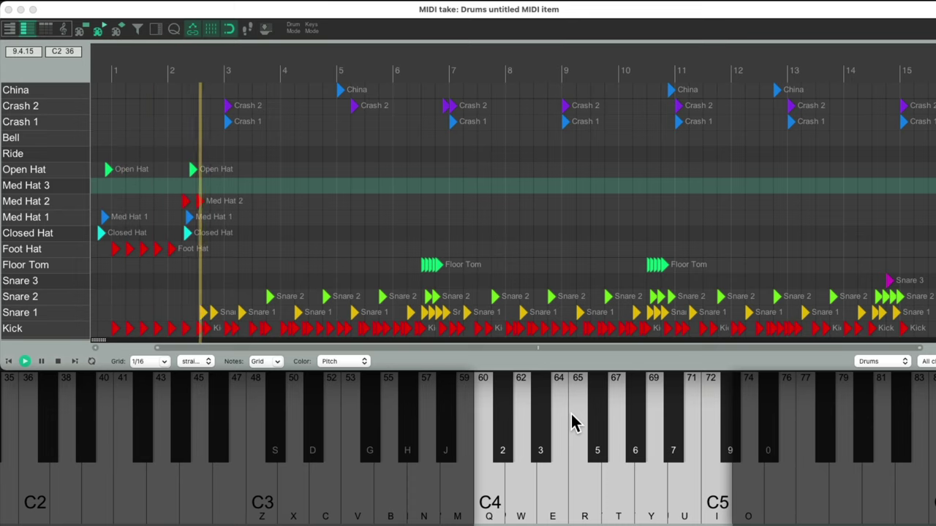
pyautogui.click(574, 423)
pyautogui.press('t')
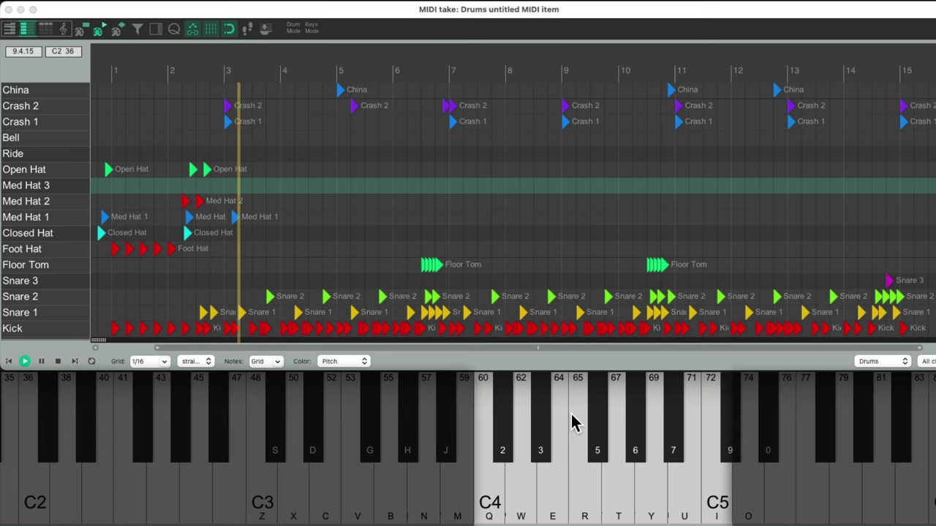
pyautogui.press('t')
pyautogui.press('t')
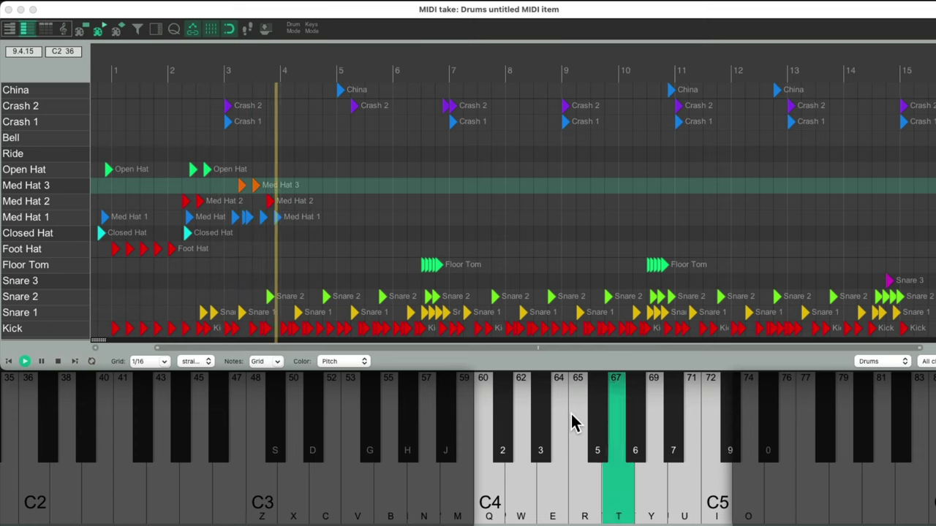
pyautogui.press('t')
pyautogui.press('2')
pyautogui.press('t')
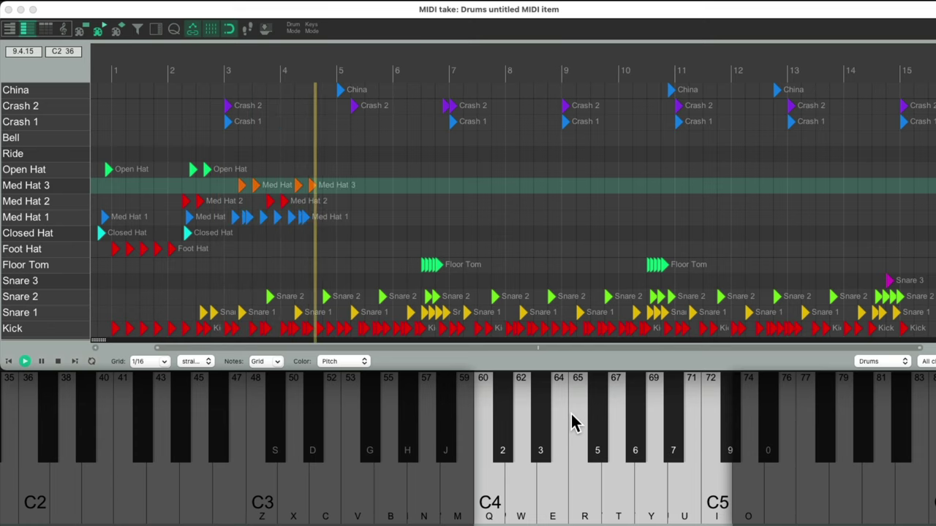
pyautogui.click(574, 422)
pyautogui.press('2')
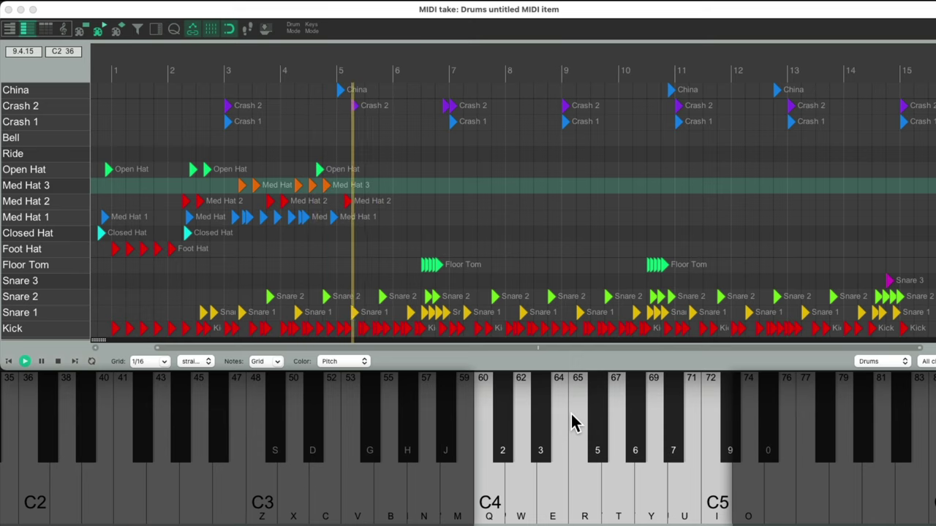
pyautogui.press('q')
pyautogui.press('q')
pyautogui.press('q')
pyautogui.press('q')
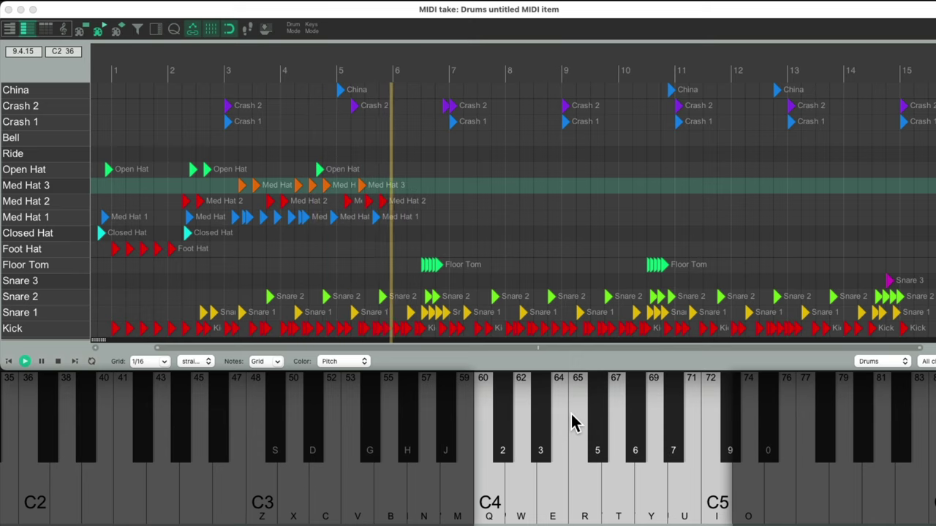
pyautogui.press('q')
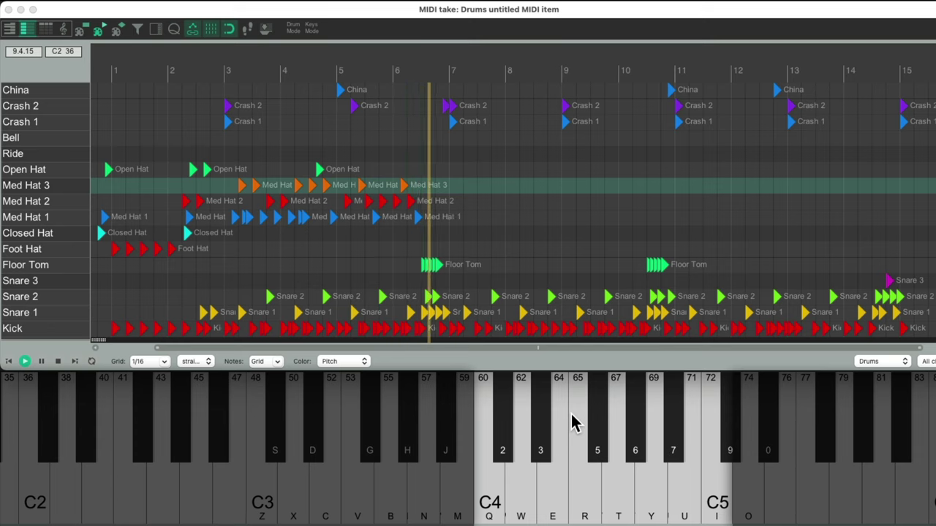
pyautogui.press('q')
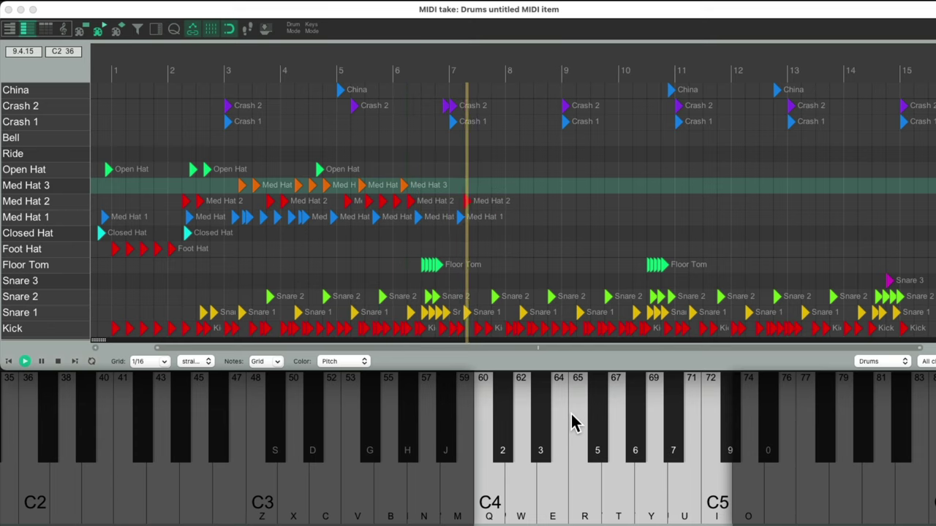
pyautogui.press('q')
pyautogui.press('2')
pyautogui.press('t')
pyautogui.press('q')
pyautogui.press('2')
pyautogui.press('q')
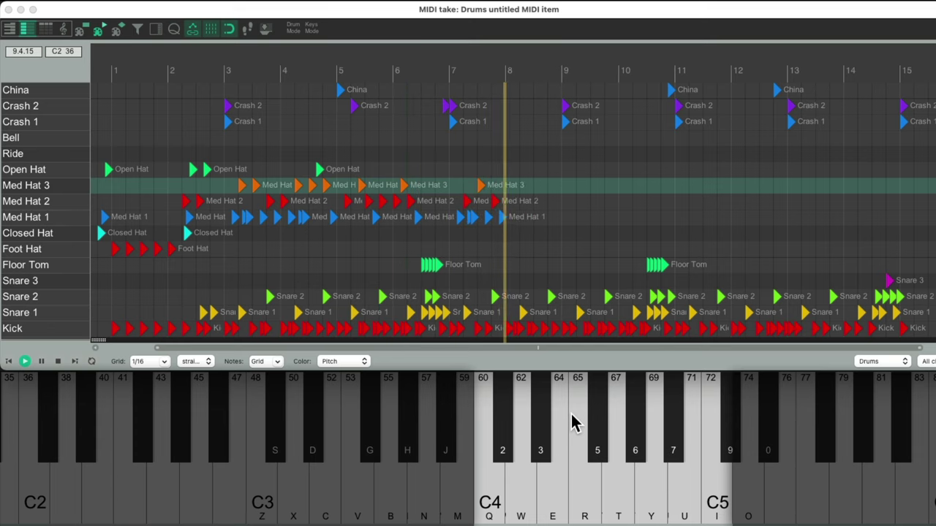
pyautogui.press('t')
pyautogui.press('q')
pyautogui.press('t')
pyautogui.press('2')
pyautogui.press('t')
pyautogui.press('r')
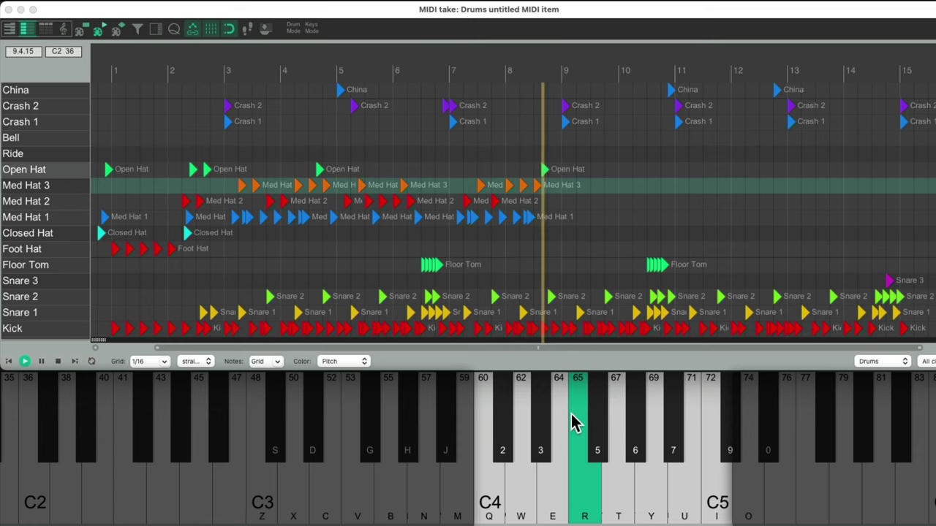
pyautogui.press('2')
pyautogui.press('q')
pyautogui.press('2')
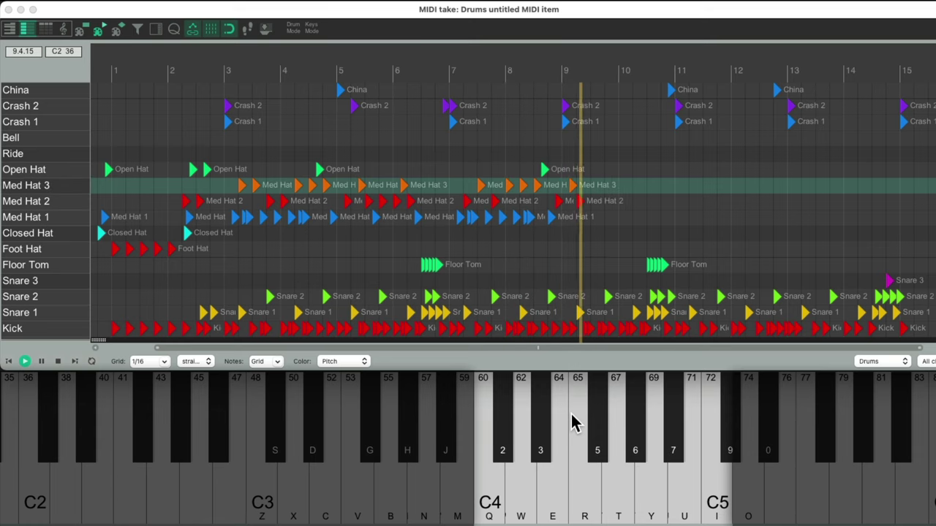
pyautogui.press('t')
pyautogui.press('2')
pyautogui.press('t')
pyautogui.press('t')
pyautogui.press('2')
pyautogui.press('q')
pyautogui.press('2')
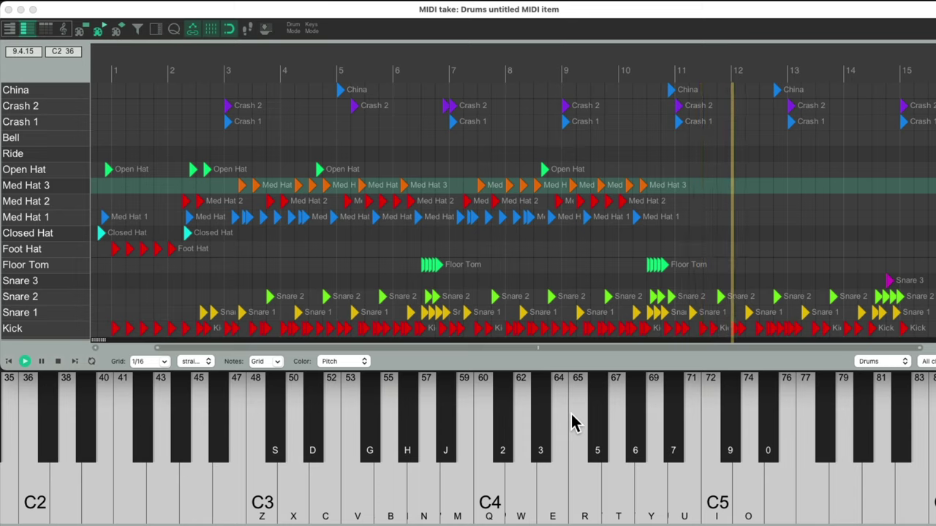
pyautogui.press('space')
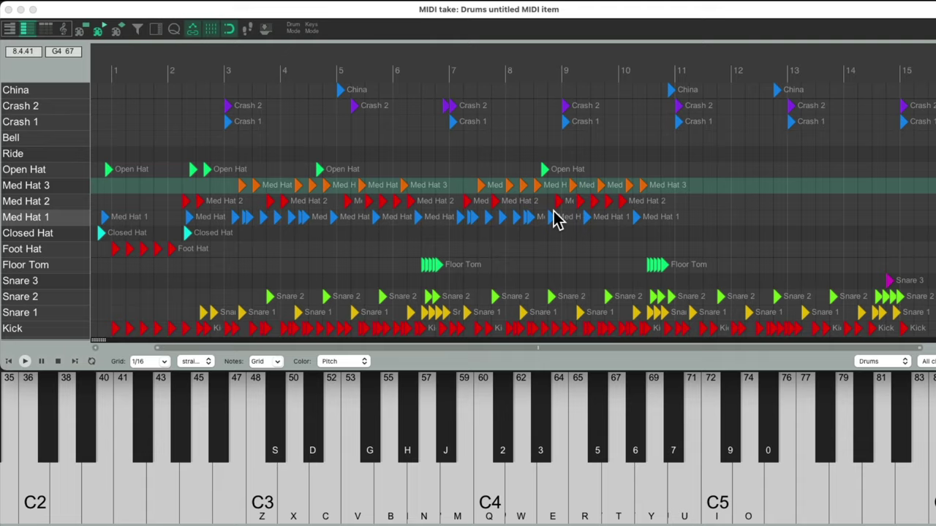
# Disable MIDI input quantize for the Drums track and overdub quick Closed Hat hits late in bars 5 and 9.
pyautogui.hotkey('shift', '/')
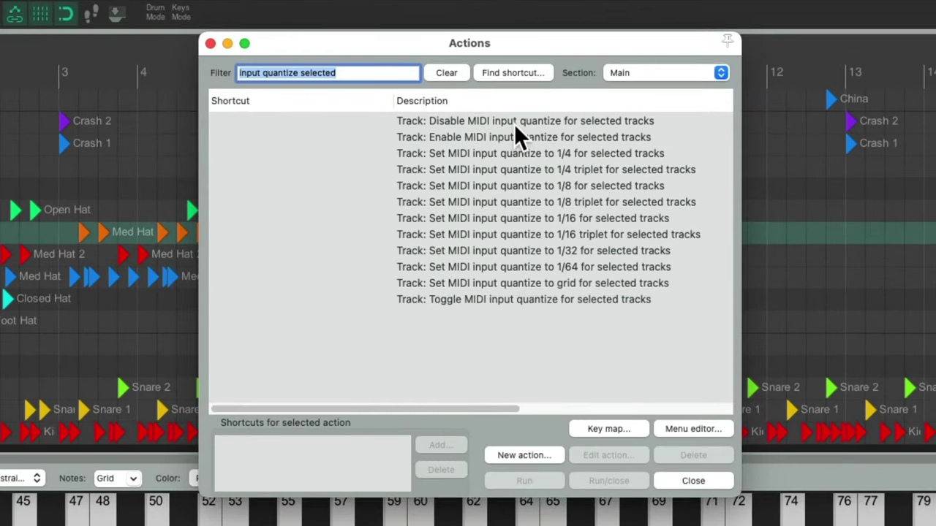
pyautogui.click(502, 122)
pyautogui.press('Return')
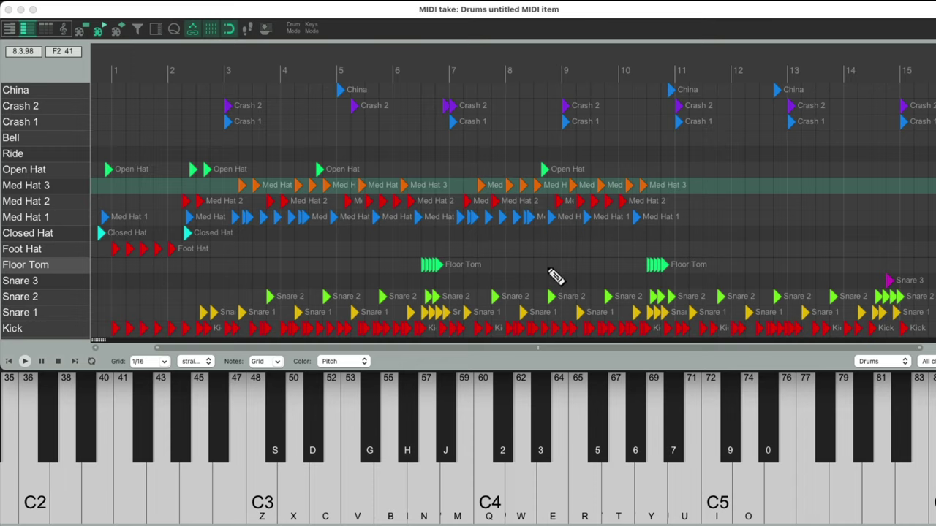
pyautogui.press('space')
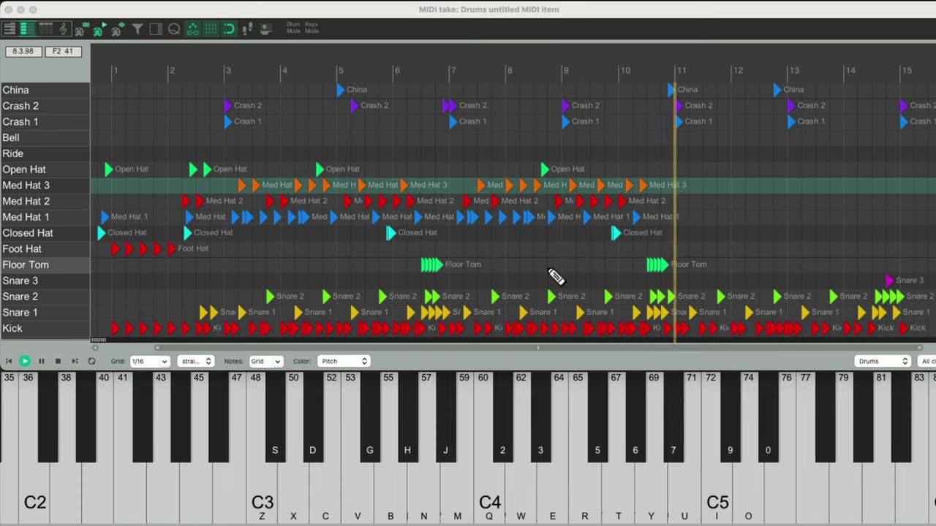
pyautogui.press('space')
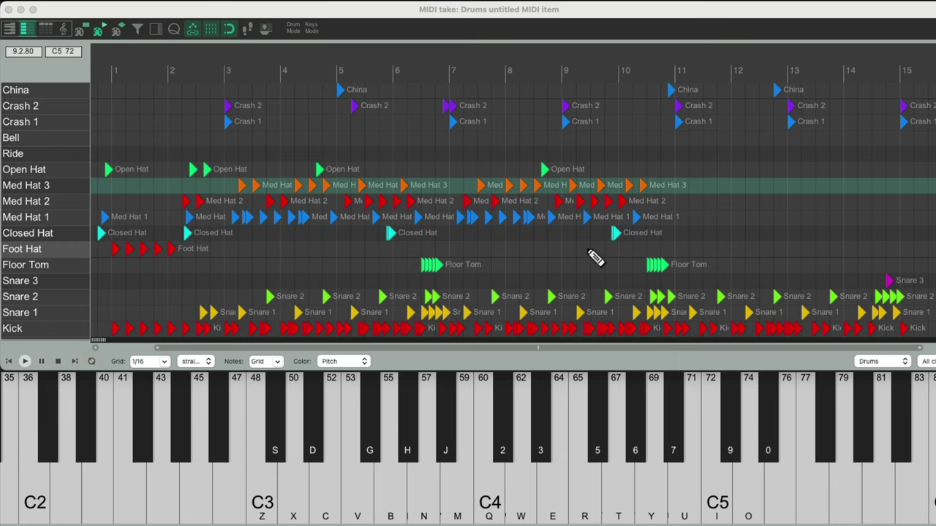
# Shift the virtual MIDI keyboard down one octave to reach the Ride and Bell notes.
pyautogui.scroll(1, 672, 428)
pyautogui.click(541, 428)
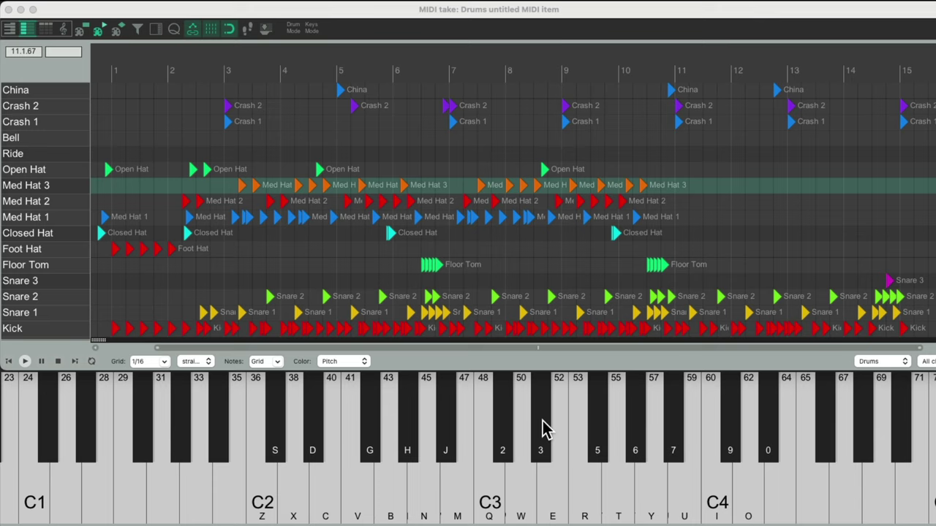
pyautogui.click(582, 479)
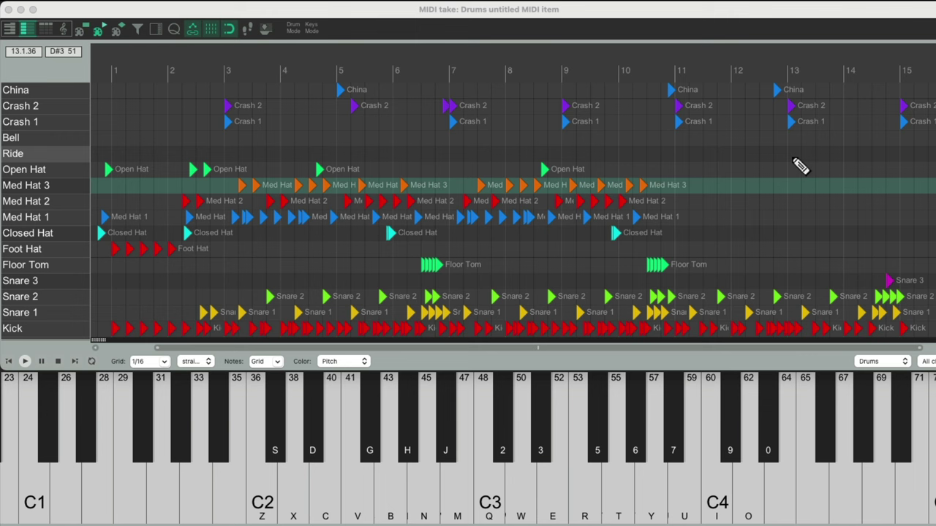
# Enable MIDI input quantize for the selected Drums track and set it to 1/16.
pyautogui.press('?')
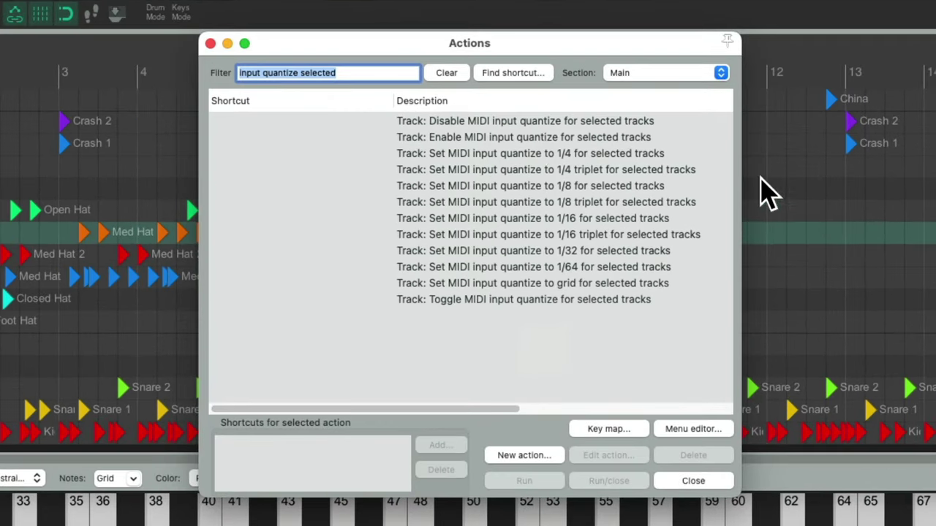
pyautogui.click(554, 117)
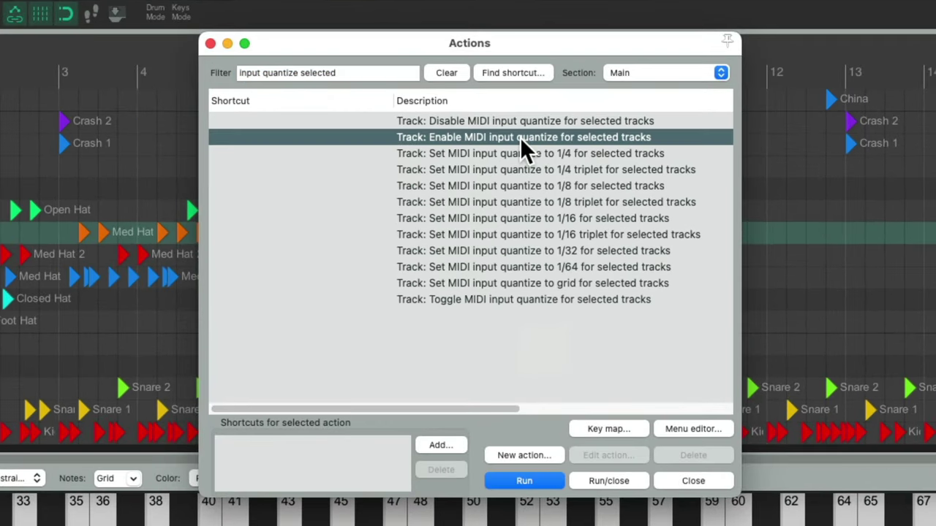
pyautogui.click(590, 220)
pyautogui.doubleClick(590, 219)
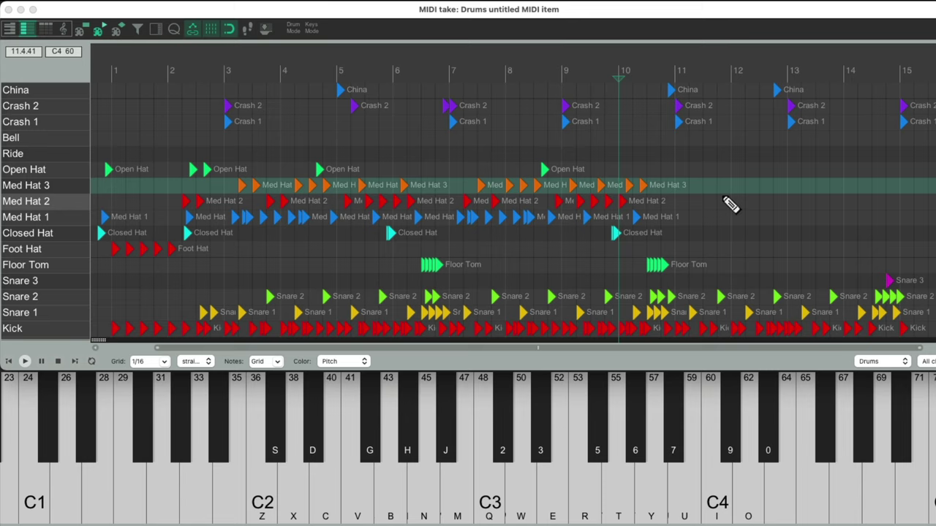
# Overdub a mixed Bell and Ride pattern across bars 11 to 14 on the Drums item, recording from bar 10.
pyautogui.press('space')
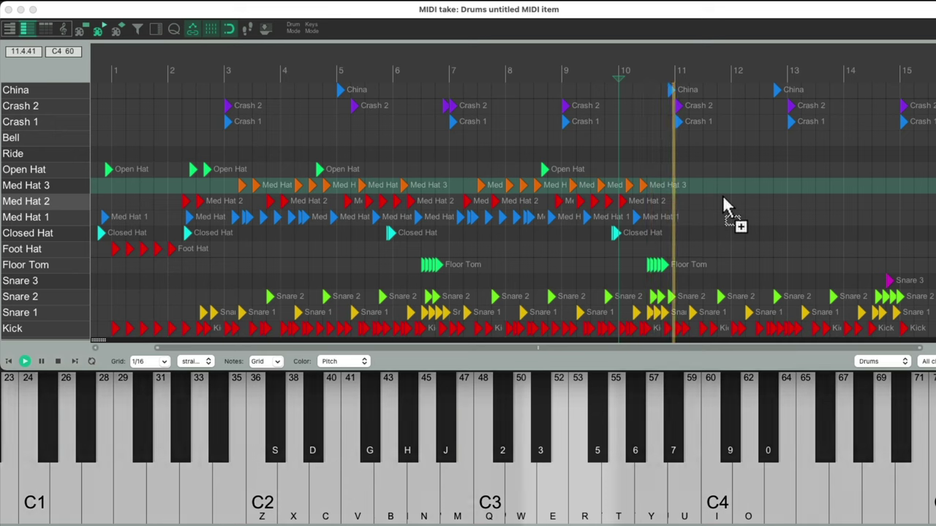
pyautogui.press('3')
pyautogui.press('r')
pyautogui.press('3')
pyautogui.press('3')
pyautogui.press('3')
pyautogui.press('r')
pyautogui.press('3')
pyautogui.press('r')
pyautogui.press('3')
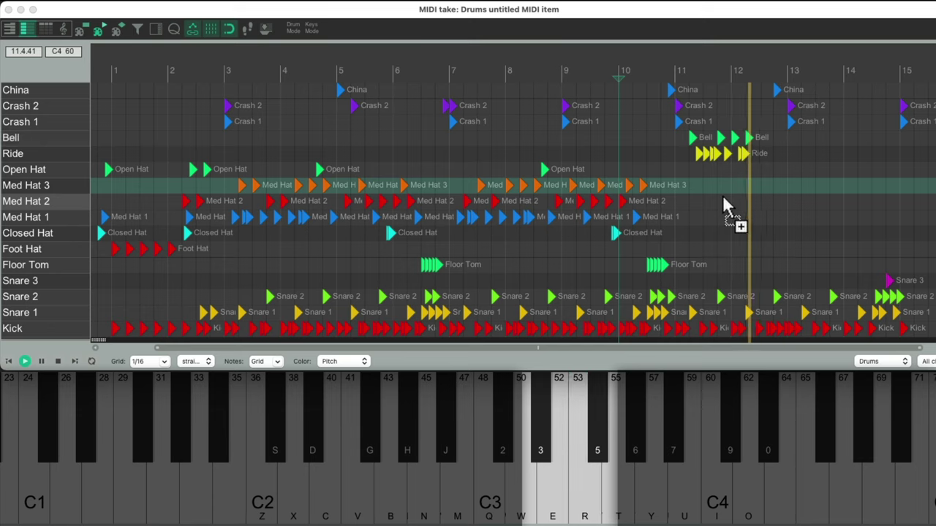
pyautogui.press('r')
pyautogui.press('3')
pyautogui.press('r')
pyautogui.press('3')
pyautogui.press('3')
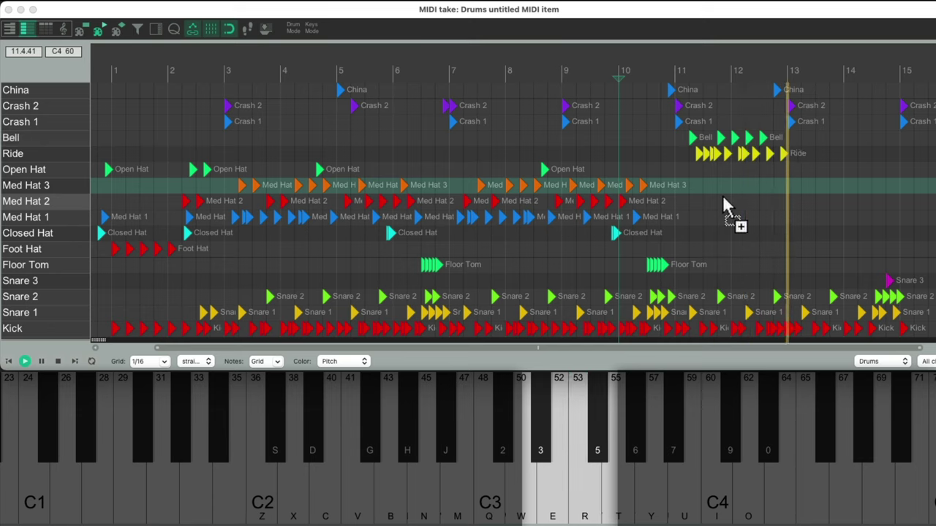
pyautogui.press('3')
pyautogui.press('r')
pyautogui.press('3')
pyautogui.press('r')
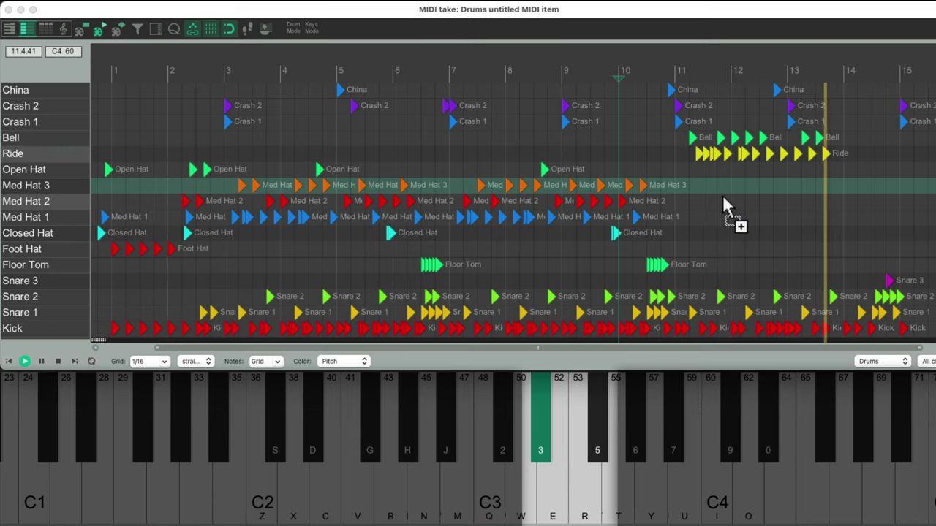
pyautogui.press('3')
pyautogui.press('r')
pyautogui.press('3')
pyautogui.press('r')
pyautogui.press('3')
pyautogui.press('r')
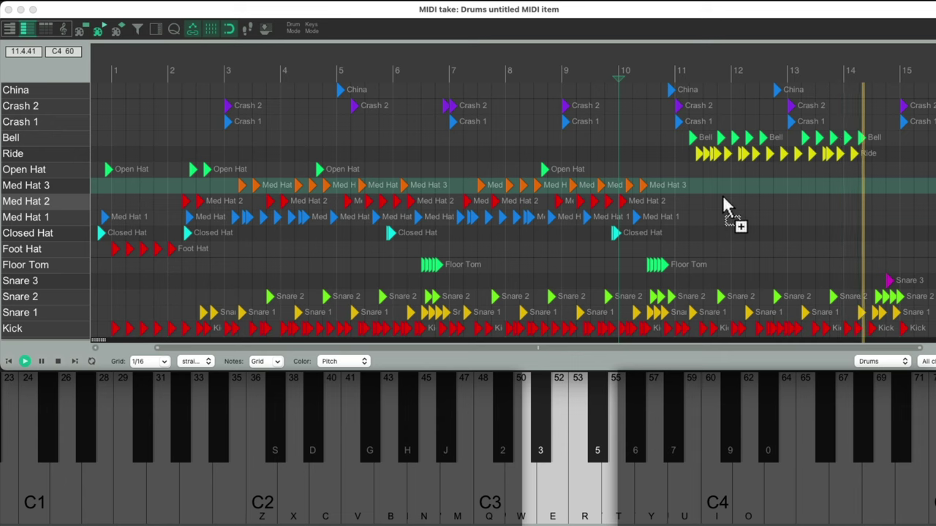
pyautogui.press('3')
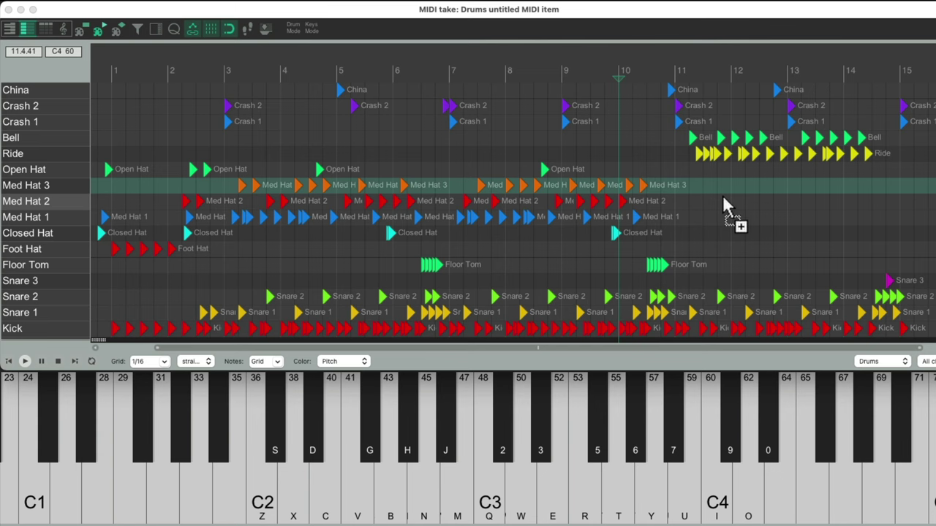
# Disable MIDI input quantize for the selected Drums track and mute the Bass, Guitar L, Guitar R and Guitar 3 tracks.
pyautogui.hotkey('shift', '/')
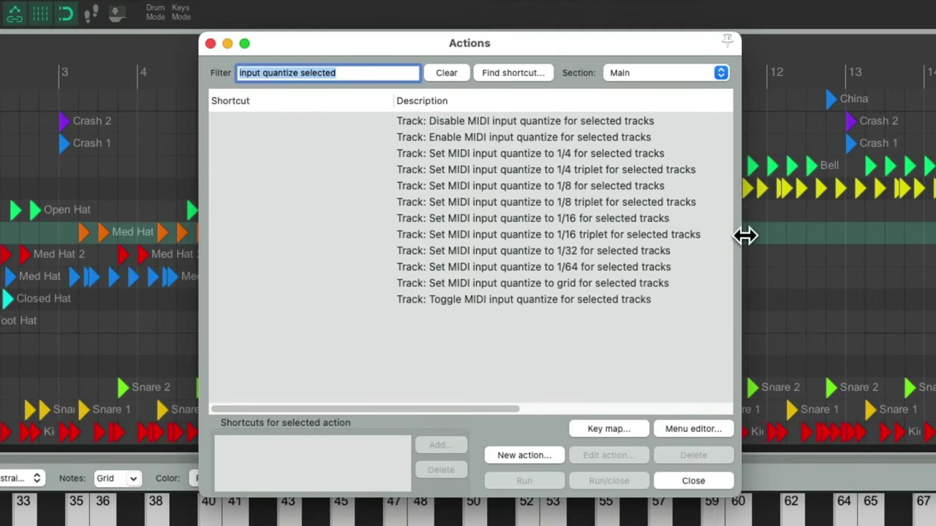
pyautogui.click(550, 129)
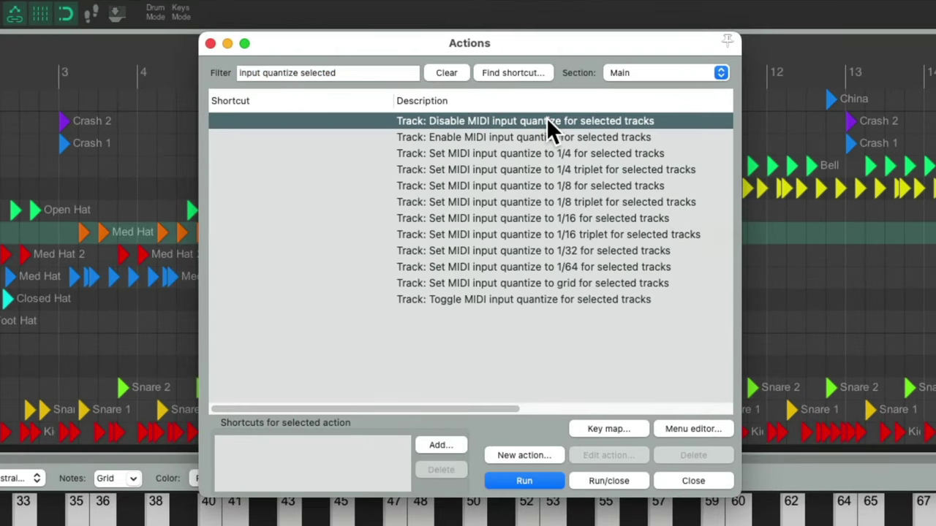
pyautogui.press('Escape')
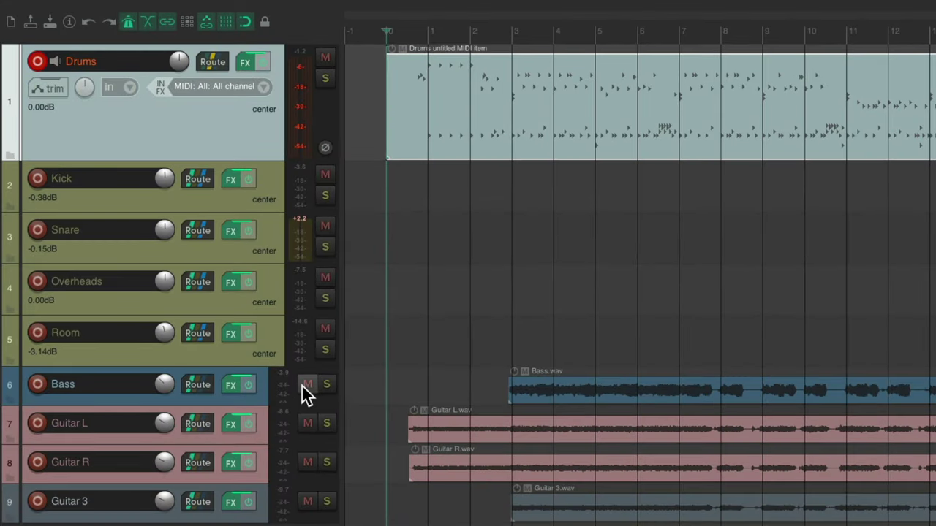
pyautogui.moveTo(303, 392); pyautogui.dragTo(310, 516)
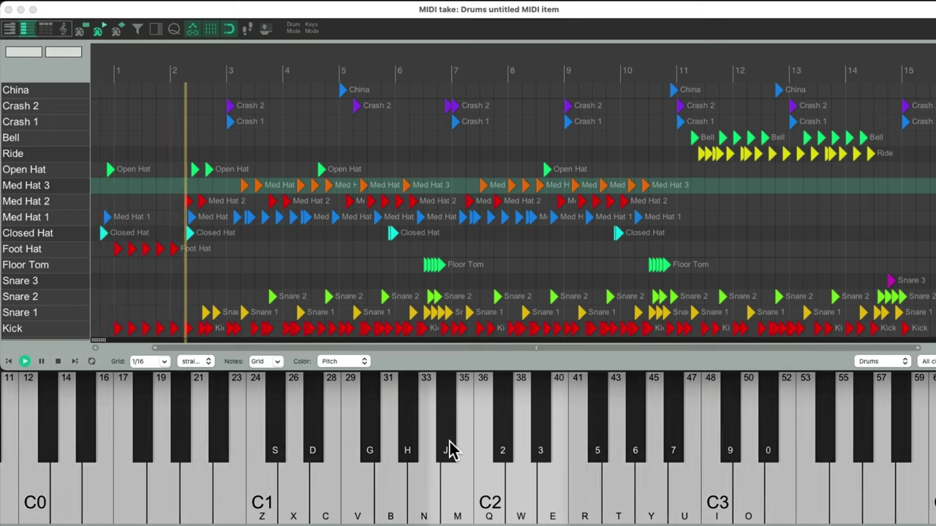
# Overdub soft Snare 1 ghost notes between the main hits from bar 2 through bar 14, with occasional Snare 3 hits.
pyautogui.press('w')
pyautogui.press('w')
pyautogui.press('w')
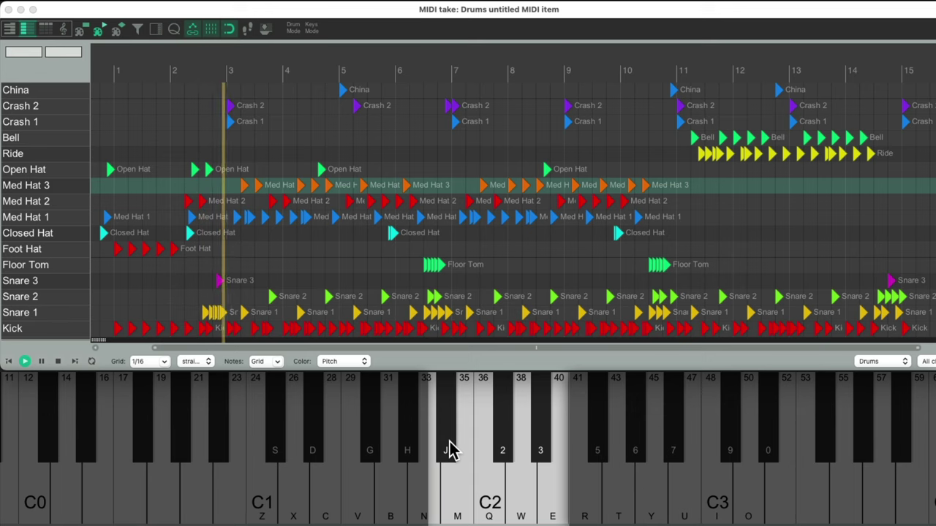
pyautogui.press('j')
pyautogui.press('w')
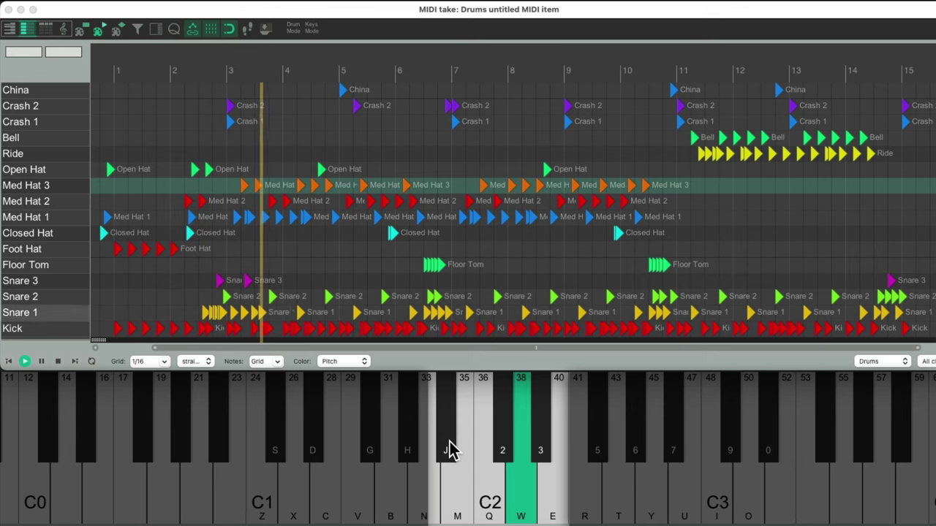
pyautogui.press('w')
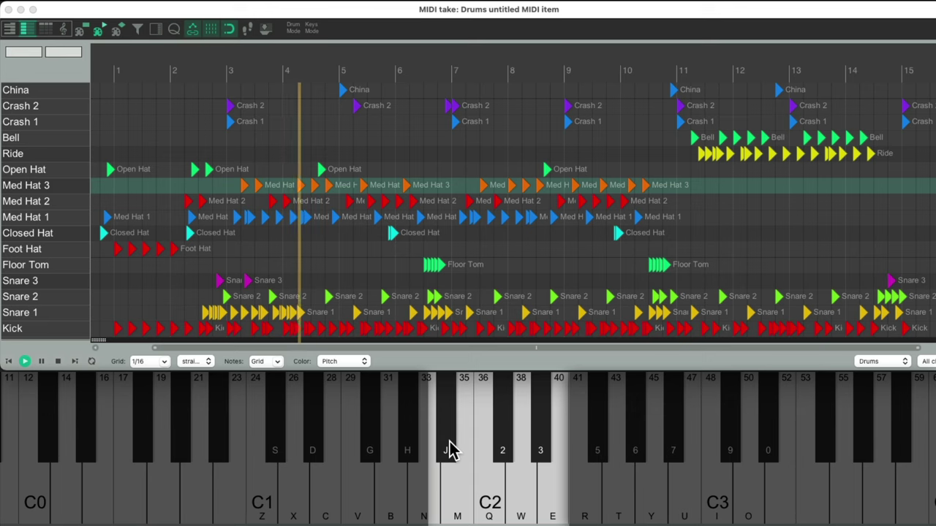
pyautogui.press('j')
pyautogui.press('w')
pyautogui.press('w')
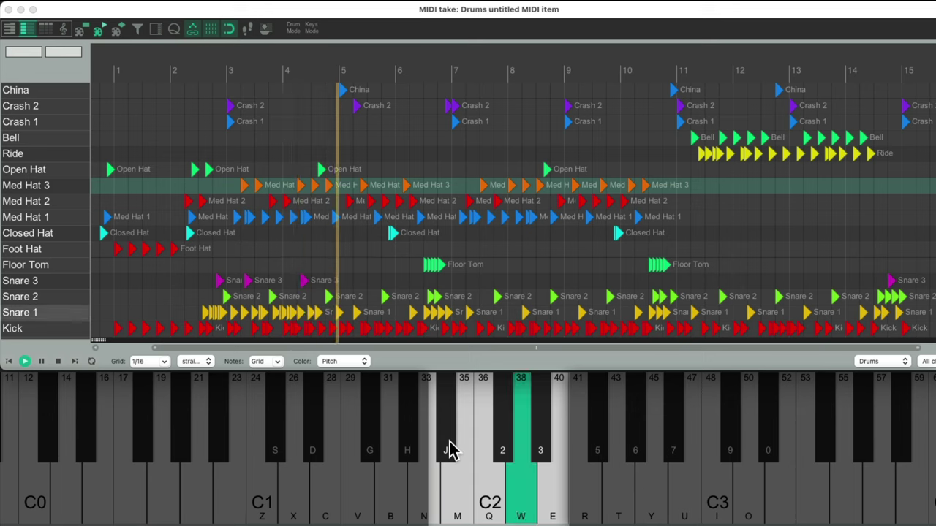
pyautogui.press('w')
pyautogui.press('w')
pyautogui.press('w')
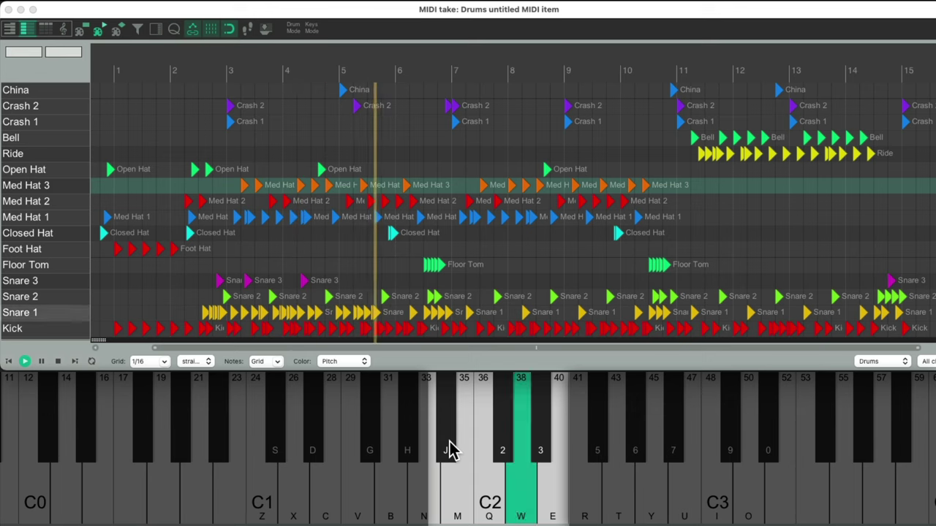
pyautogui.press('w')
pyautogui.press('w')
pyautogui.press('w')
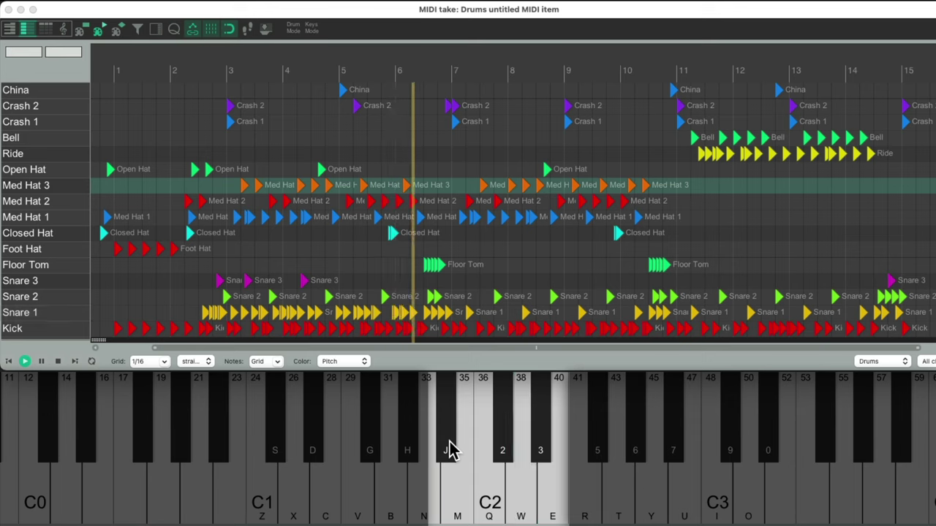
pyautogui.press('j')
pyautogui.press('w')
pyautogui.press('w')
pyautogui.press('w')
pyautogui.press('w')
pyautogui.press('w')
pyautogui.press('w')
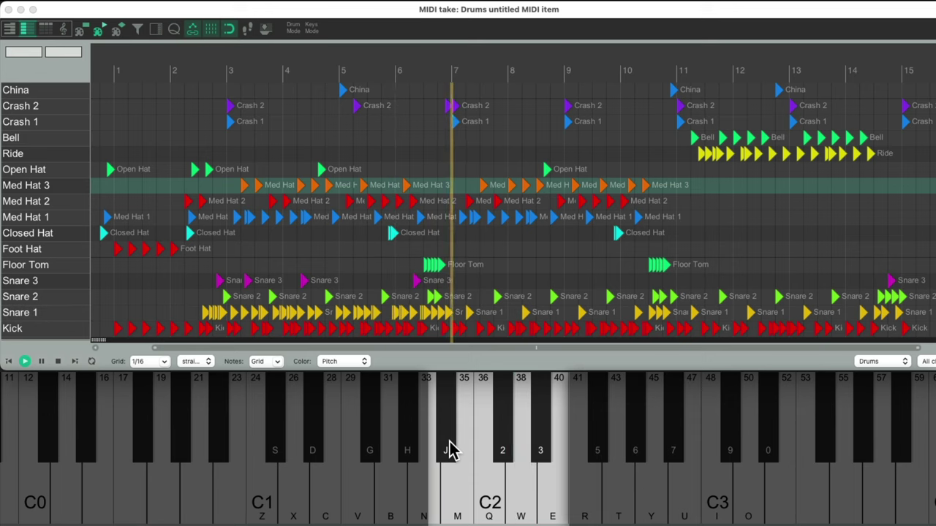
pyautogui.press('j')
pyautogui.press('w')
pyautogui.press('w')
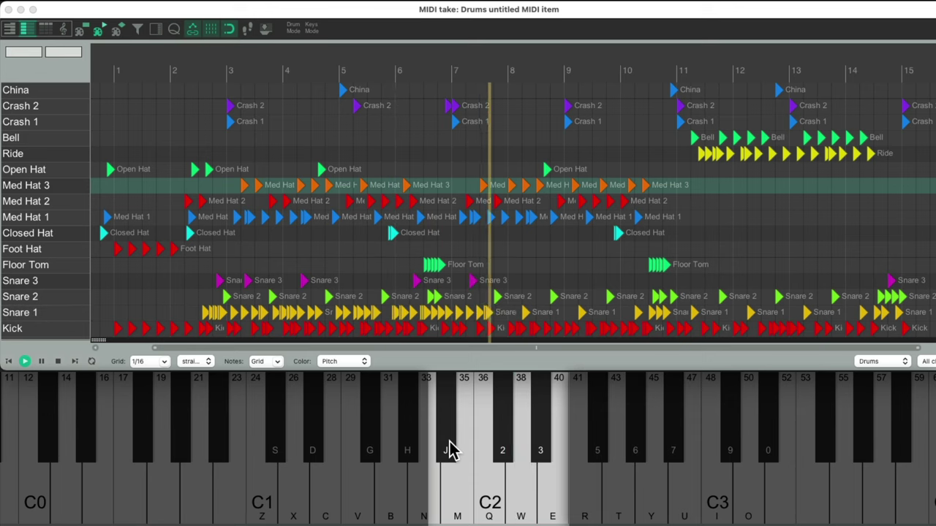
pyautogui.press('w')
pyautogui.press('w')
pyautogui.press('w')
pyautogui.press('w')
pyautogui.press('j')
pyautogui.press('w')
pyautogui.press('w')
pyautogui.press('w')
pyautogui.press('w')
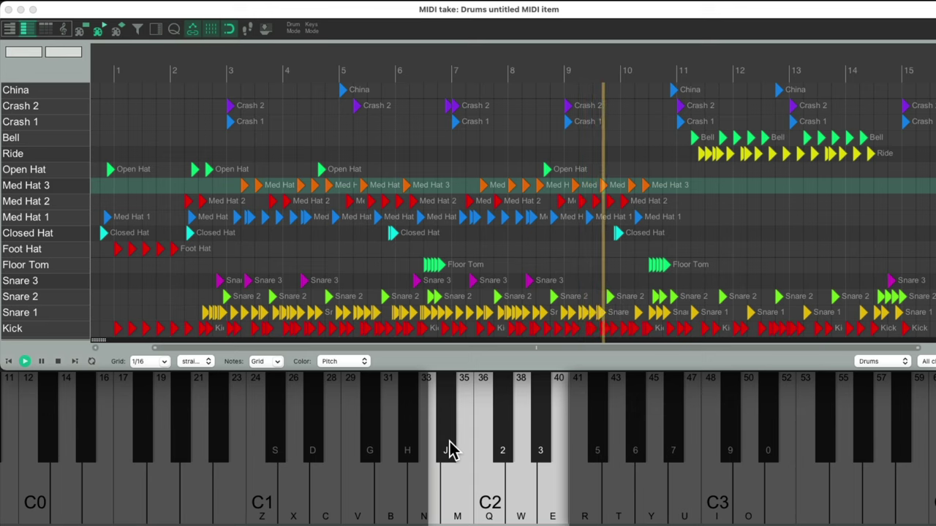
pyautogui.press('w')
pyautogui.press('j')
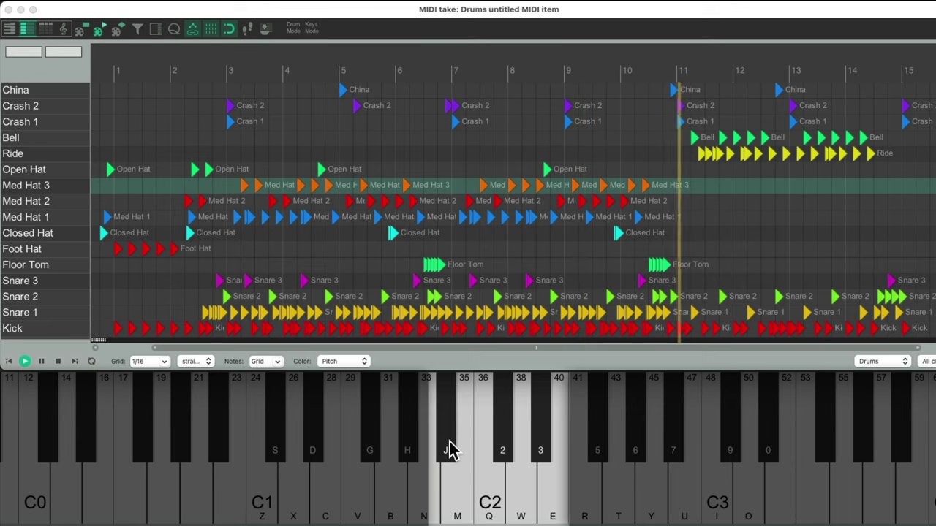
pyautogui.press('w')
pyautogui.press('j')
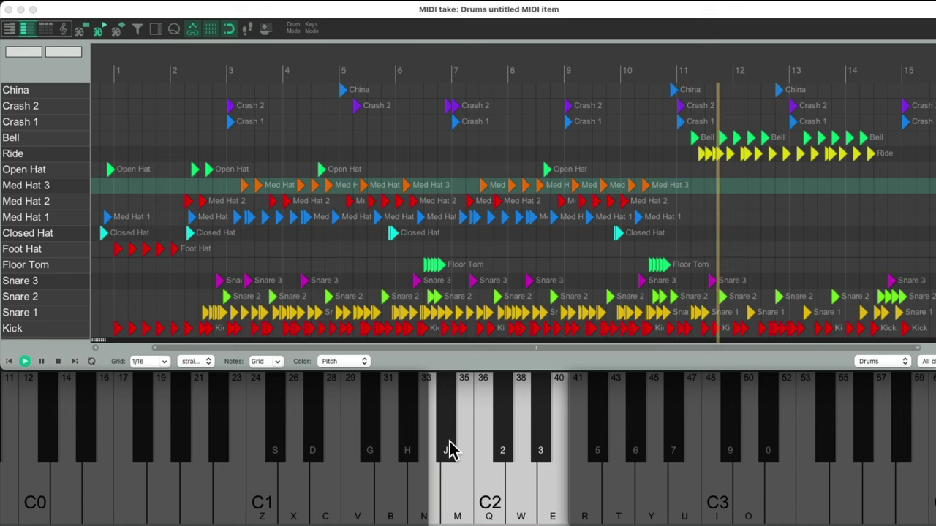
pyautogui.press('w')
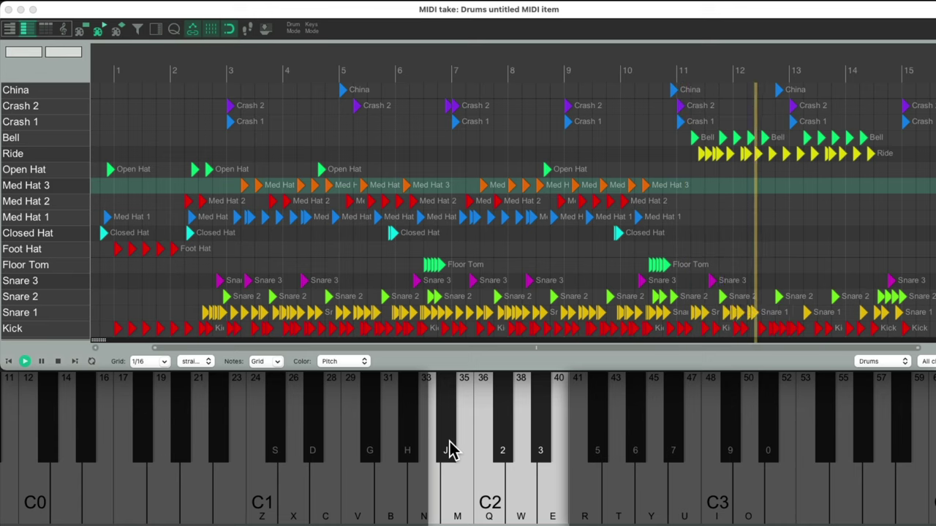
pyautogui.press('j')
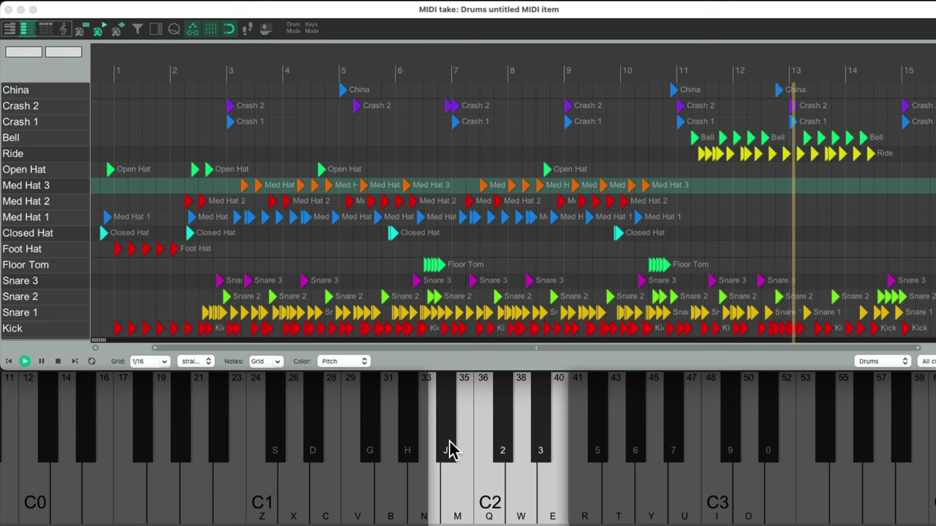
pyautogui.press('w')
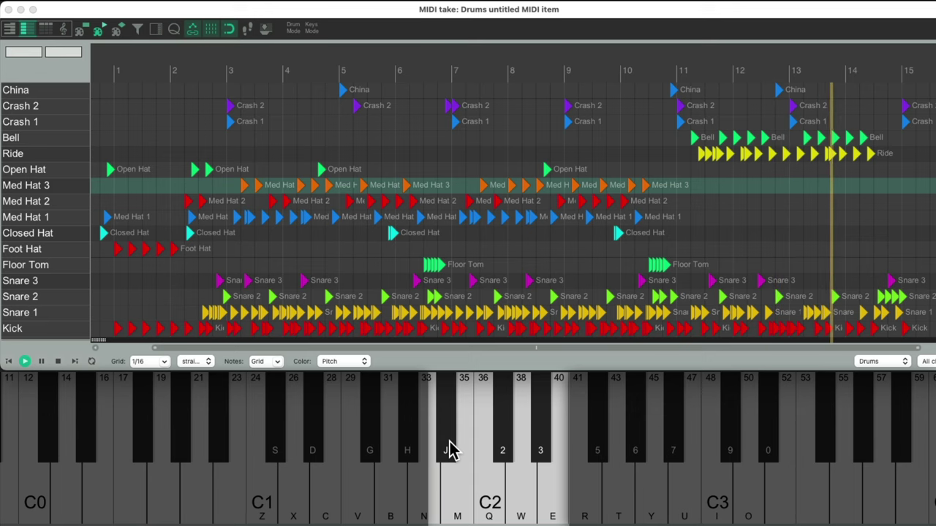
pyautogui.press('j')
pyautogui.press('w')
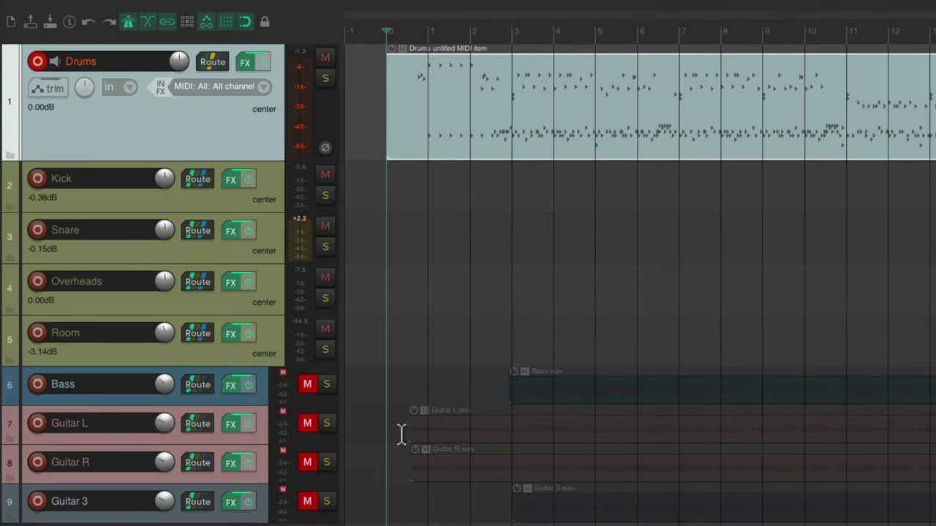
# Unmute the Bass and three guitar tracks and reopen the Drums item in the MIDI editor.
pyautogui.moveTo(307, 389); pyautogui.dragTo(313, 502)
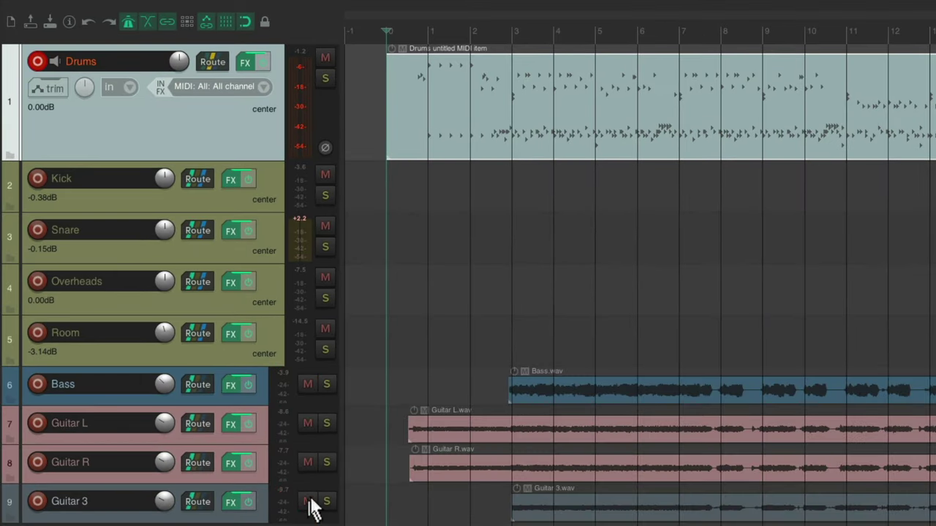
pyautogui.doubleClick(454, 110)
pyautogui.hotkey('alt', 'b')
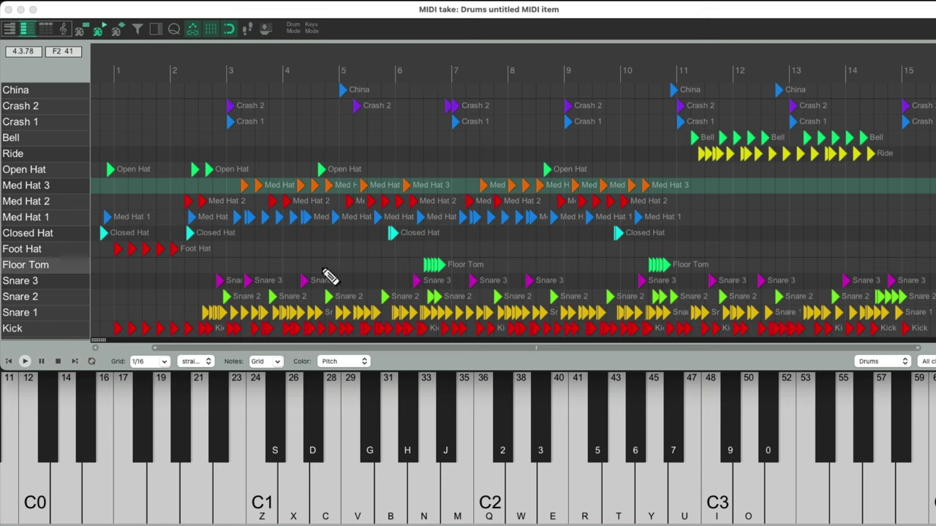
# Enlarge the velocity lane beneath the notes, keeping the snare, kick and floor tom rows in view.
pyautogui.moveTo(109, 338); pyautogui.dragTo(102, 239)
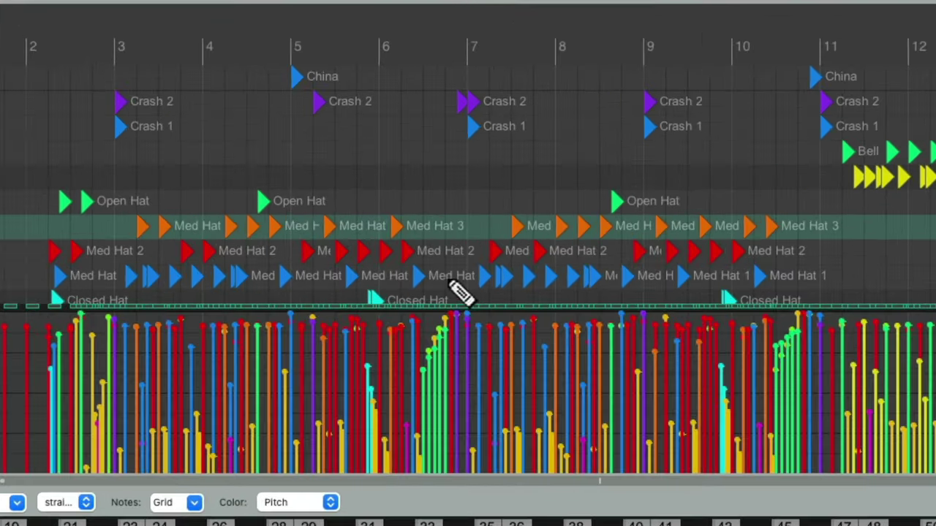
pyautogui.scroll(-5, 477, 174)
pyautogui.scroll(-1, 414, 212)
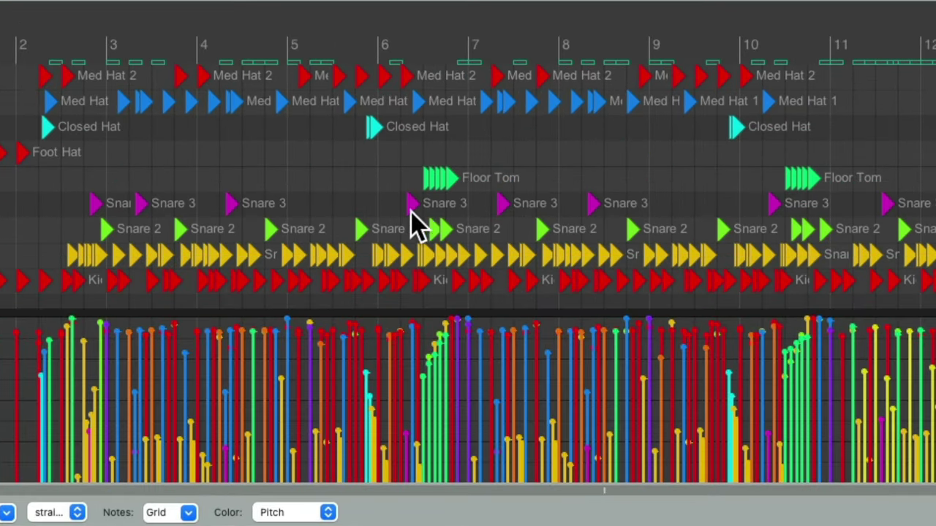
# Shape the snare and Floor Tom fill velocities in bar 6 into a rising ramp starting at 43, and play it from bar 6.
pyautogui.scroll(6, 414, 212)
pyautogui.click(189, 38)
pyautogui.press('space')
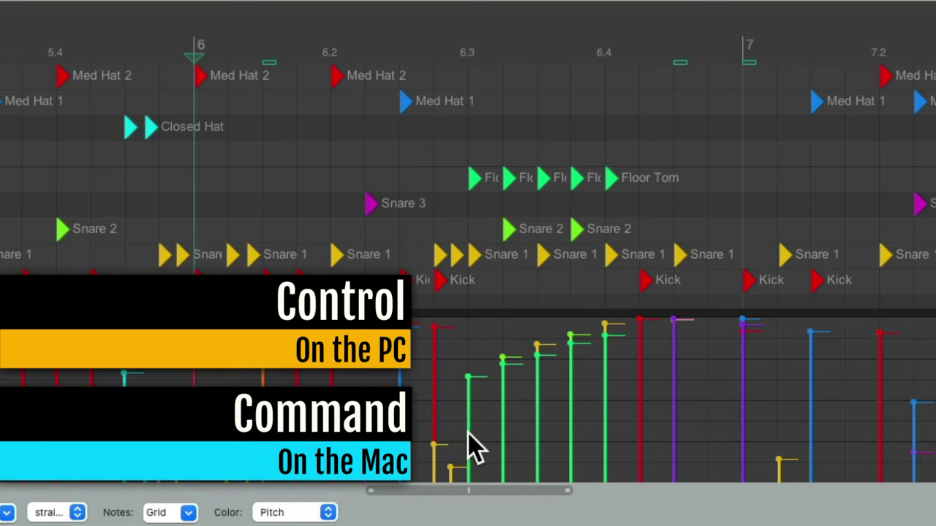
pyautogui.moveTo(476, 449); pyautogui.dragTo(582, 358)
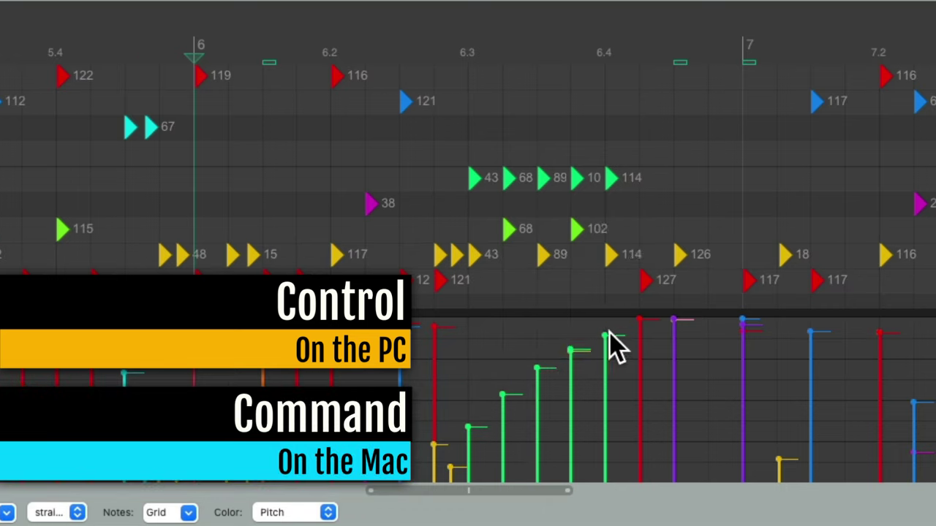
pyautogui.press('space')
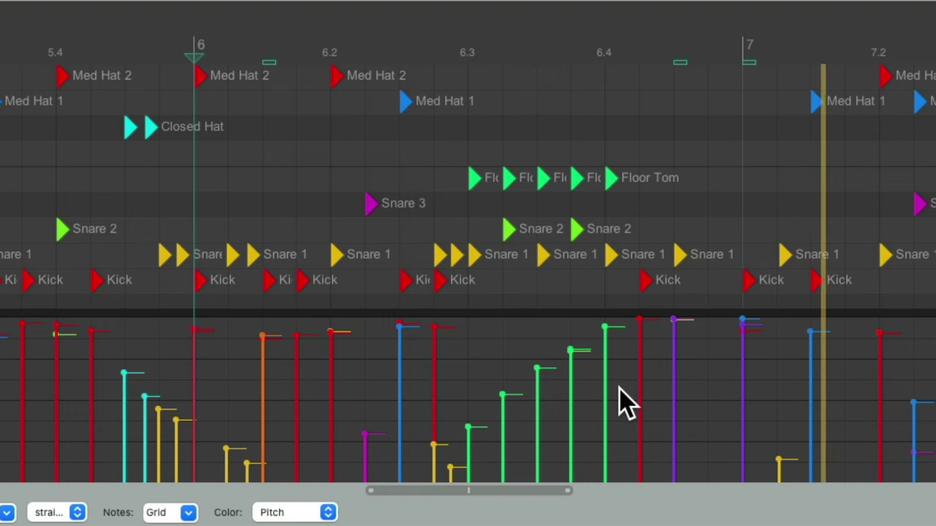
# Shape the snare and Floor Tom fill velocities in bar 10 into a ramp rising from 48, and play the fill.
pyautogui.hscroll(15, 651, 289)
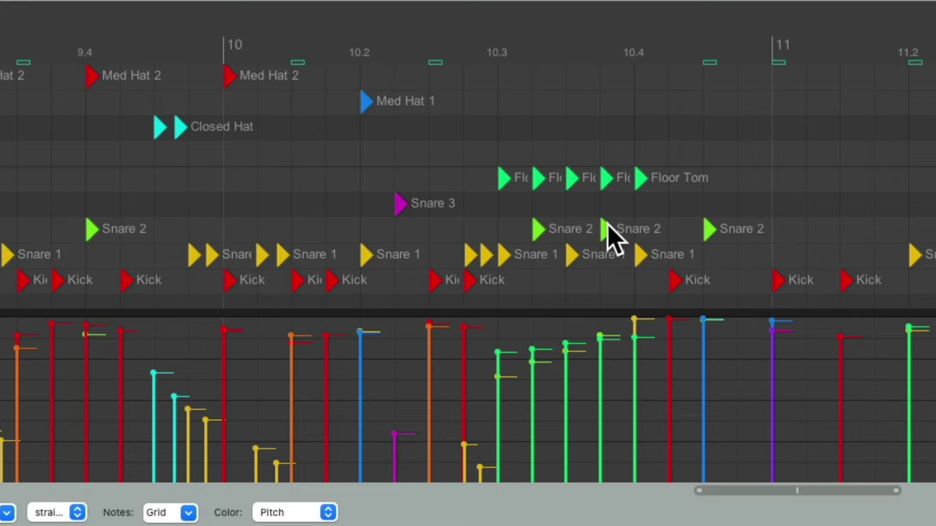
pyautogui.moveTo(503, 448); pyautogui.dragTo(559, 409)
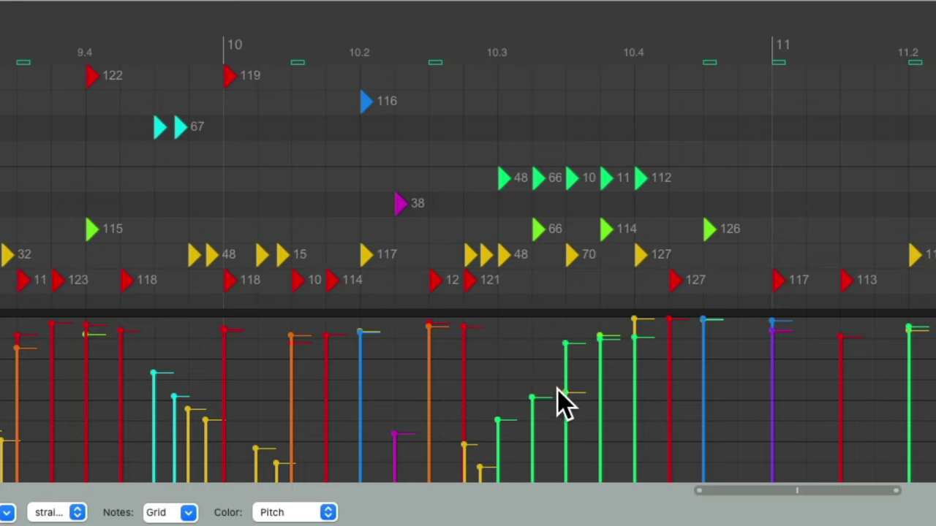
pyautogui.moveTo(641, 333); pyautogui.dragTo(641, 318)
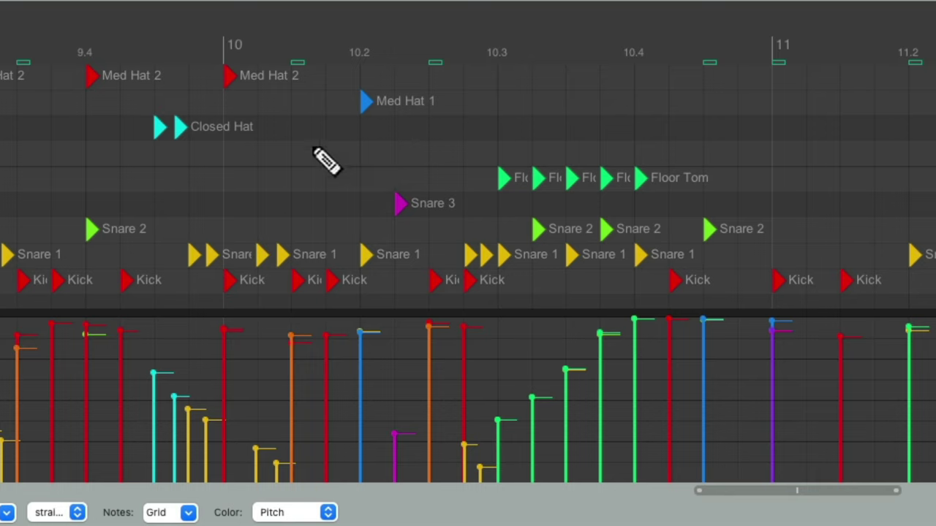
pyautogui.press('space')
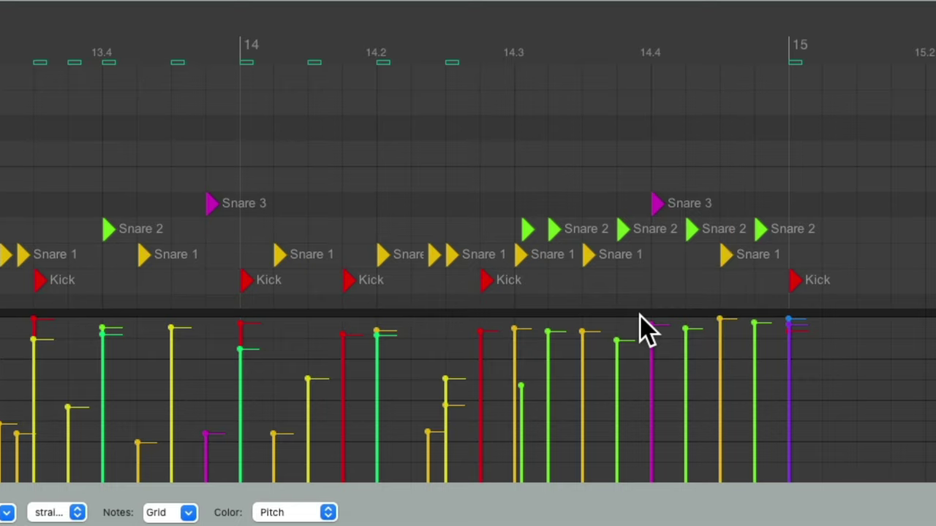
# Try shaping the bar 14 snare fill velocities into a ramp rising from 50, and place the edit cursor at bar 14.
pyautogui.moveTo(508, 426); pyautogui.dragTo(629, 366)
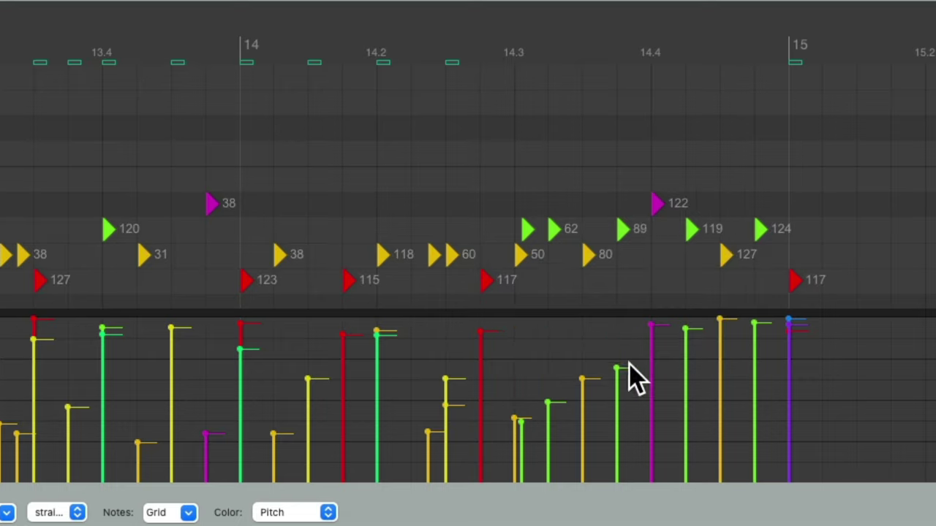
pyautogui.click(227, 35)
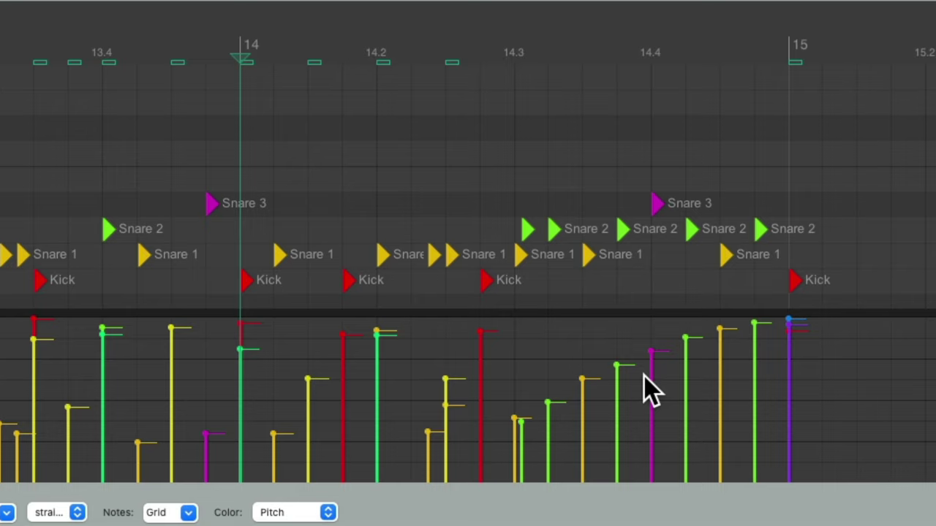
# Undo the velocity ramp on the bar 14 snare fill and play the fill from bar 14.
pyautogui.press('super+z')
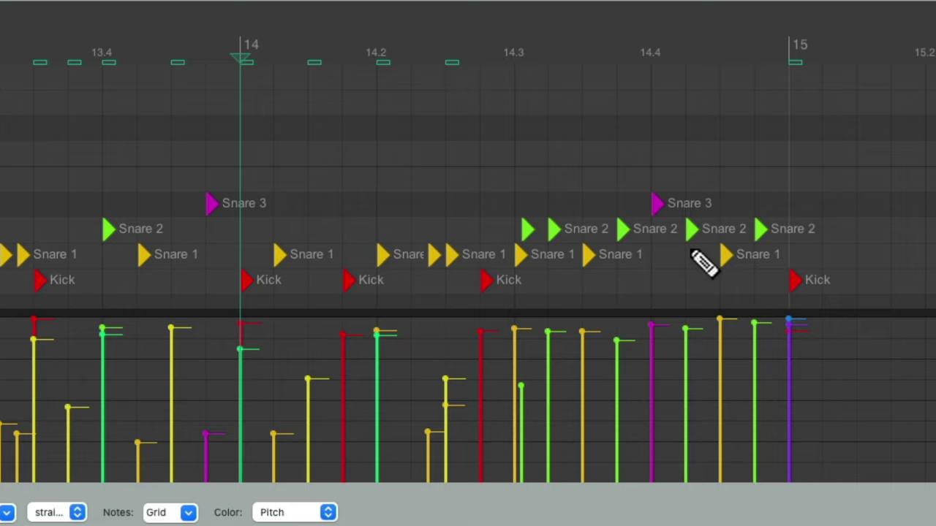
pyautogui.press('space')
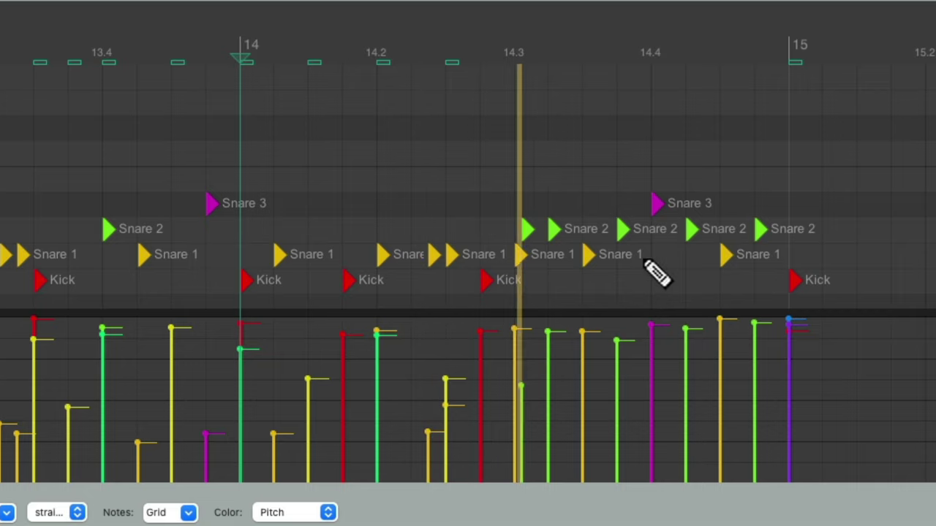